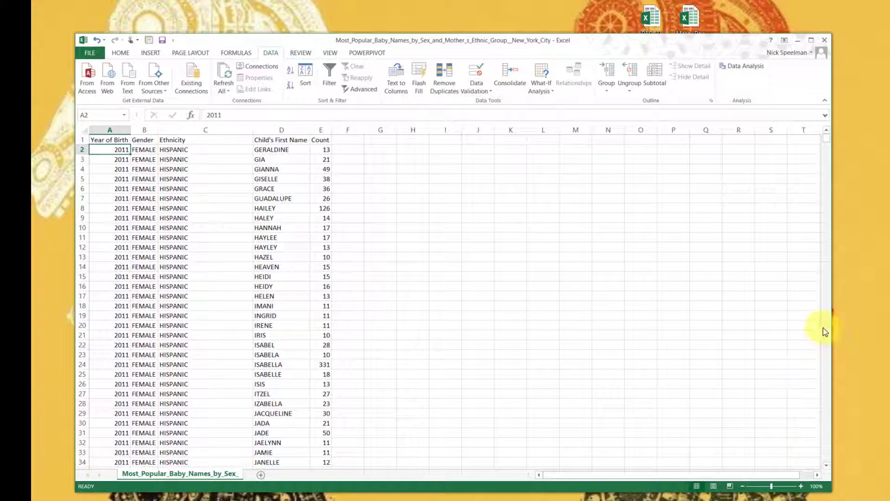
Inspect the data by selecting the Gender, Ethnicity, Child's First Name and Count columns, then row 2
{"action": "mouse_move", "coordinate": [828, 138]}
{"action": "left_mouse_down"}
{"action": "mouse_move", "coordinate": [831, 399]}
{"action": "mouse_move", "coordinate": [827, 138]}
{"action": "left_mouse_up"}
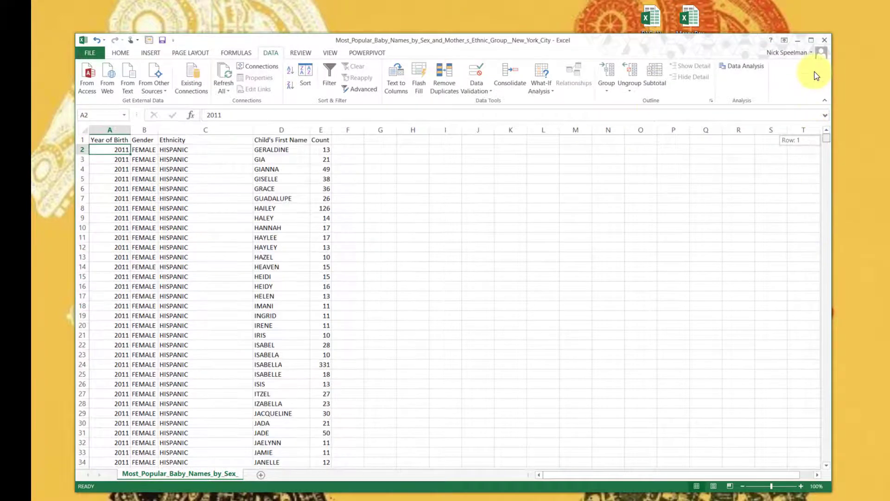
{"action": "left_click", "coordinate": [141, 128]}
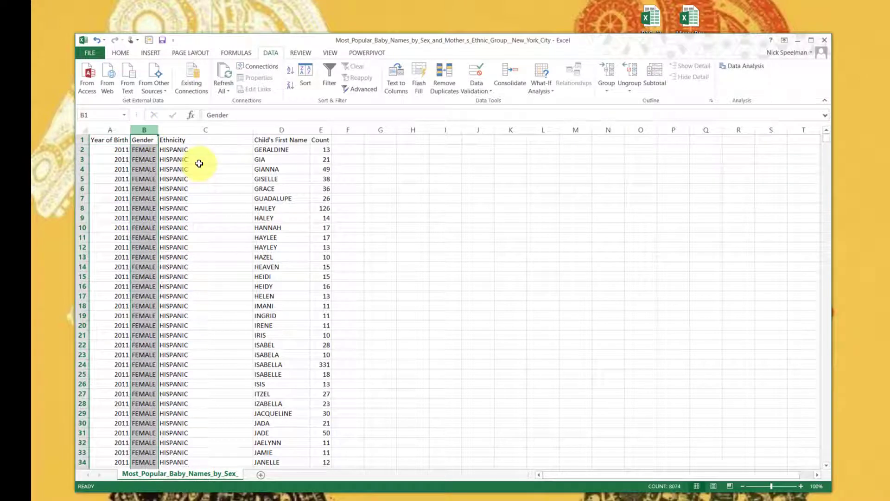
{"action": "left_click", "coordinate": [189, 129]}
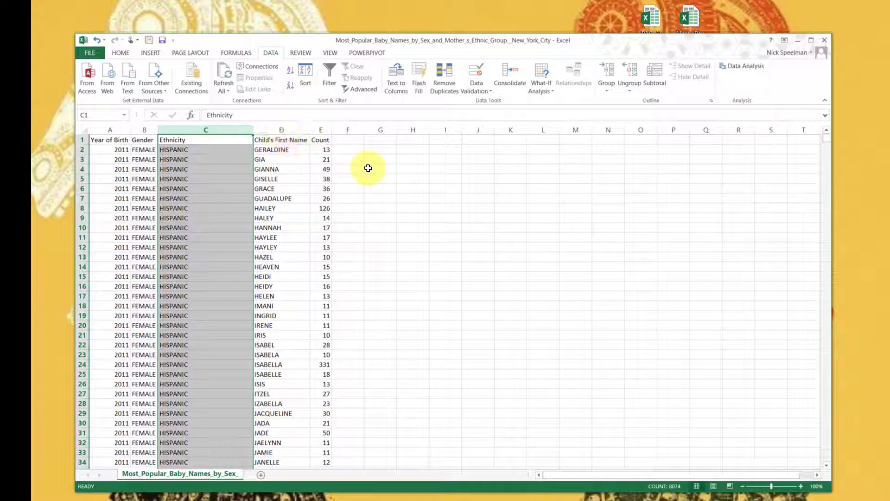
{"action": "left_click", "coordinate": [281, 129]}
{"action": "left_click", "coordinate": [321, 130]}
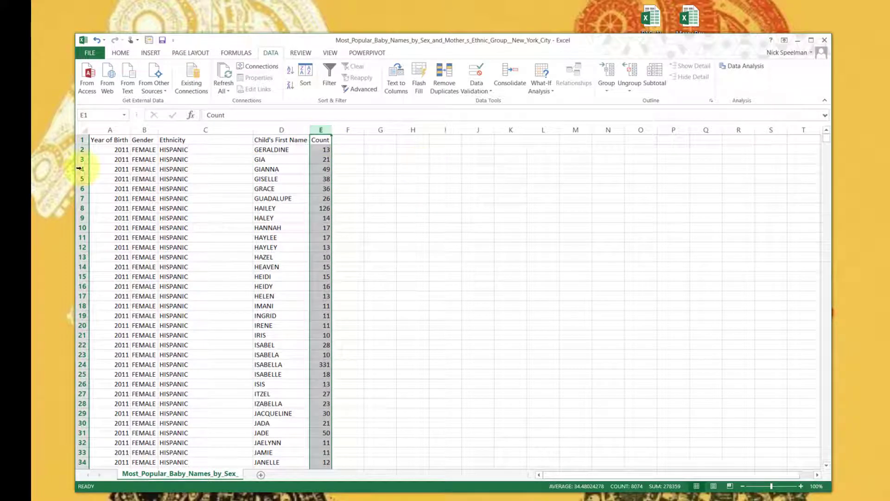
{"action": "key", "text": "ctrl+Home"}
{"action": "key", "text": "shift+space"}
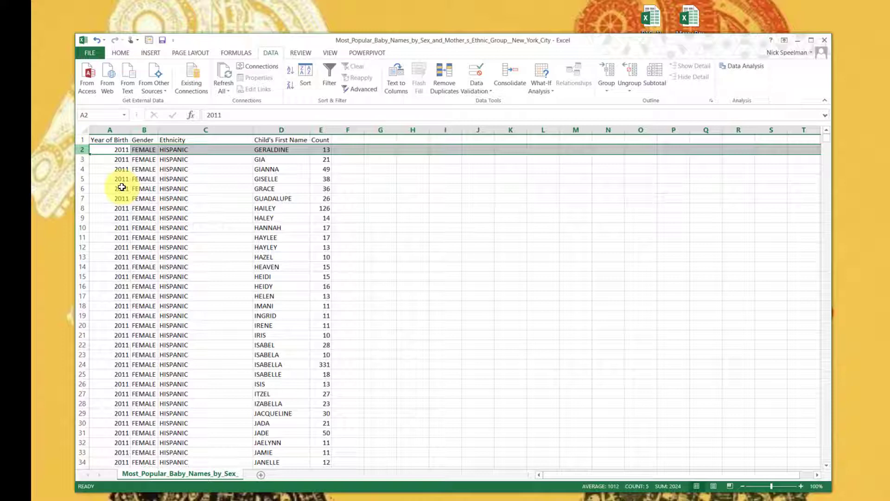
{"action": "left_click", "coordinate": [82, 150]}
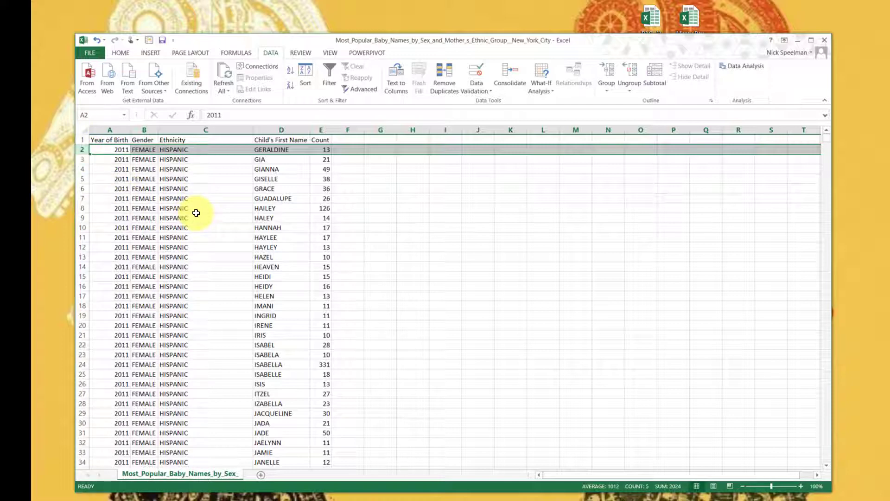
{"action": "left_click", "coordinate": [117, 141]}
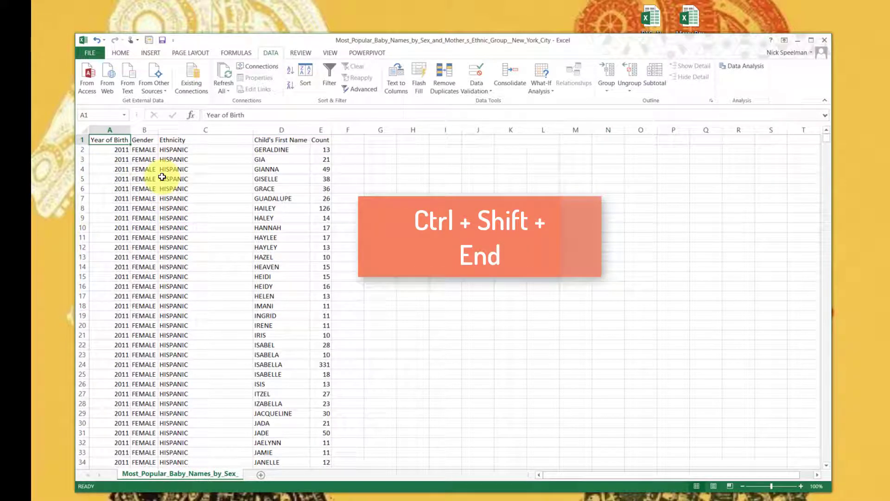
Try selecting the used range with Ctrl+Shift+End and the whole sheet with Ctrl+A
{"action": "key", "text": "ctrl+shift+End"}
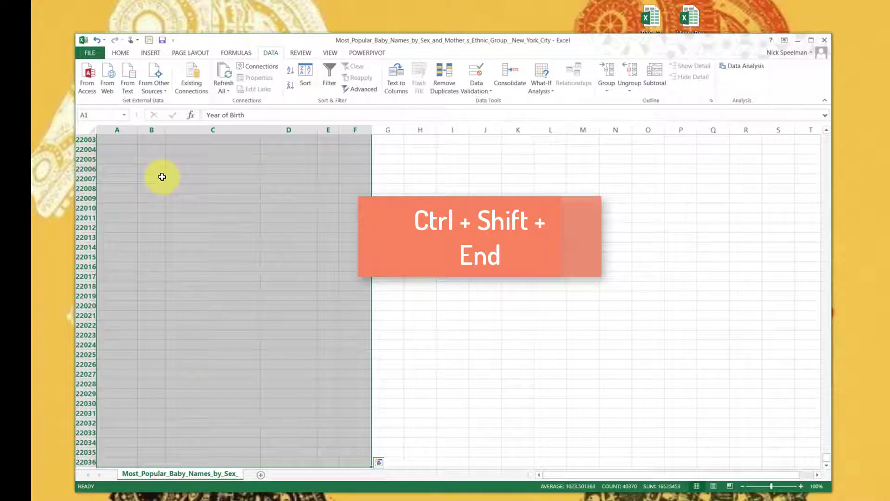
{"action": "key", "text": "ctrl+a"}
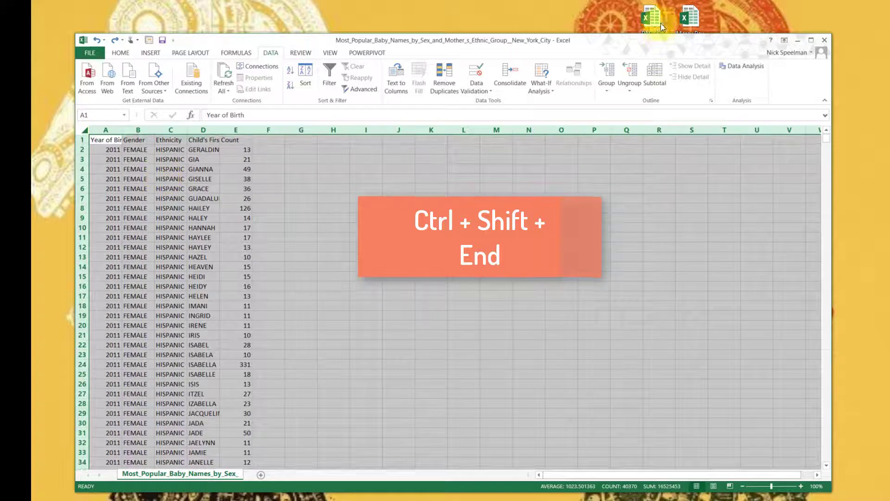
{"action": "left_click_drag", "start_coordinate": [827, 137], "coordinate": [844, 244]}
{"action": "left_click", "coordinate": [228, 345]}
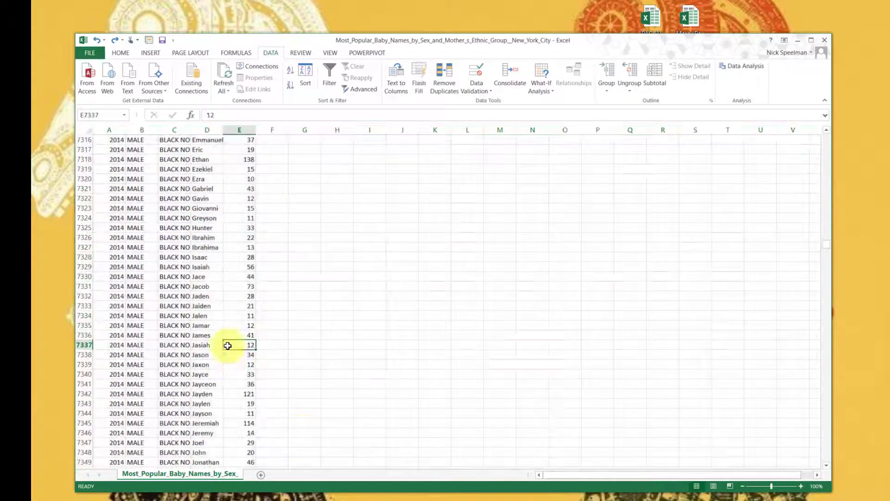
Browse down to the last data row 8074, then select back to A1 to cover A1:E8074
{"action": "scroll", "coordinate": [236, 399], "scroll_direction": "down", "scroll_amount": 20}
{"action": "scroll", "coordinate": [237, 410], "scroll_direction": "down", "scroll_amount": 18}
{"action": "scroll", "coordinate": [250, 438], "scroll_direction": "down", "scroll_amount": 11}
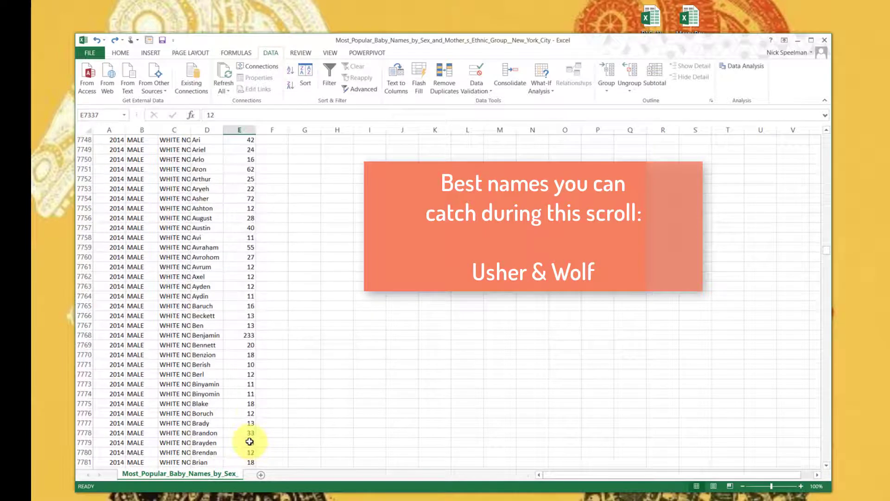
{"action": "key", "text": "Page_Down"}
{"action": "key", "text": "Page_Down"}
{"action": "key", "text": "Page_Down"}
{"action": "key", "text": "Page_Down"}
{"action": "key", "text": "Page_Down"}
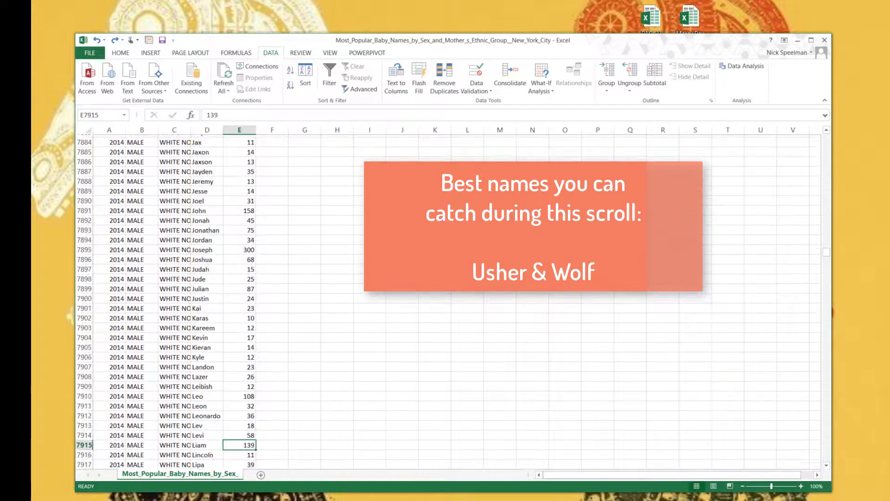
{"action": "key", "text": "Page_Down"}
{"action": "key", "text": "Page_Down"}
{"action": "key", "text": "Page_Down"}
{"action": "key", "text": "Page_Down"}
{"action": "key", "text": "Page_Down"}
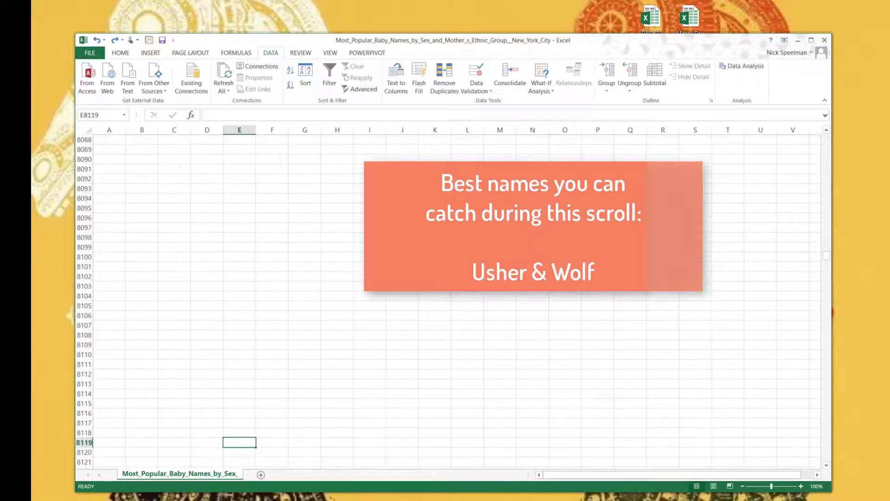
{"action": "key", "text": "End"}
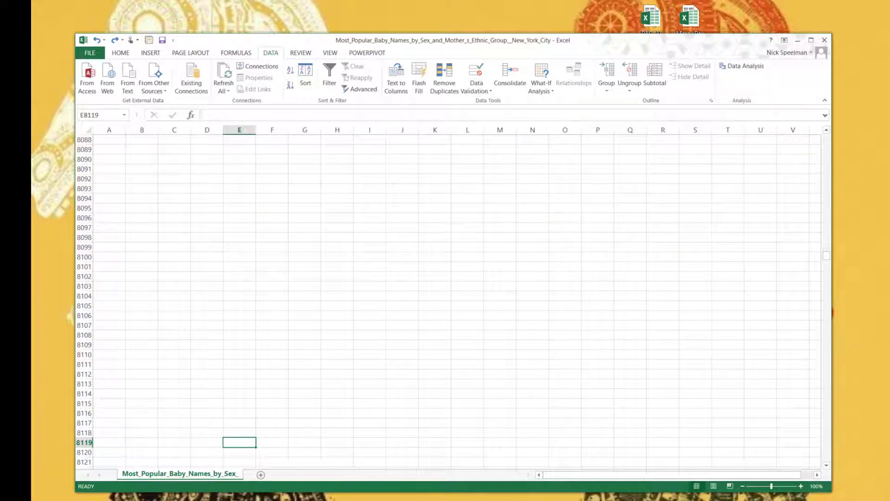
{"action": "key", "text": "ctrl+Up"}
{"action": "key", "text": "Down"}
{"action": "key", "text": "Down"}
{"action": "key", "text": "Down"}
{"action": "key", "text": "Down"}
{"action": "key", "text": "Down"}
{"action": "key", "text": "Down"}
{"action": "key", "text": "Down"}
{"action": "key", "text": "Down"}
{"action": "key", "text": "Down"}
{"action": "key", "text": "Down"}
{"action": "key", "text": "Down"}
{"action": "key", "text": "Down"}
{"action": "key", "text": "Down"}
{"action": "key", "text": "Down"}
{"action": "key", "text": "Down"}
{"action": "key", "text": "Down"}
{"action": "key", "text": "Down"}
{"action": "key", "text": "Down"}
{"action": "key", "text": "Down"}
{"action": "key", "text": "Down"}
{"action": "key", "text": "Down"}
{"action": "key", "text": "Down"}
{"action": "key", "text": "Down"}
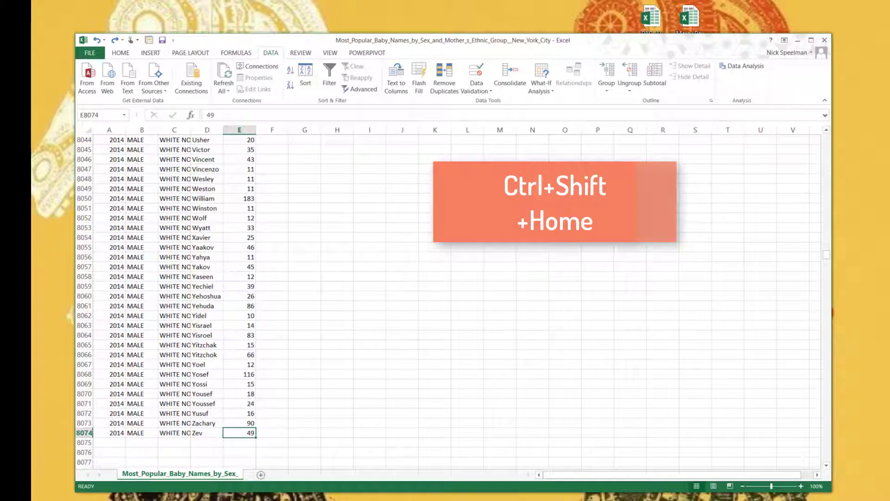
{"action": "key", "text": "ctrl+shift+Home"}
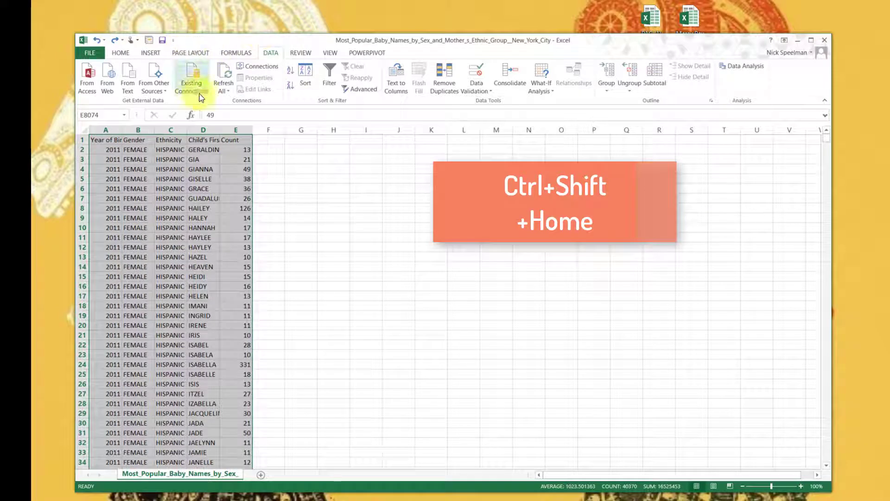
Insert a PivotTable from A1:E8074 onto a new worksheet
{"action": "left_click", "coordinate": [150, 53]}
{"action": "left_click", "coordinate": [92, 82]}
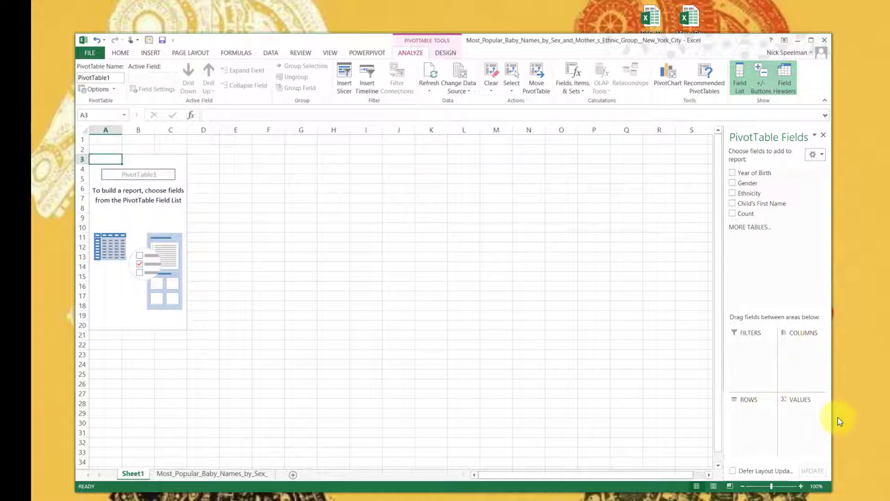
Put Year of Birth into both ROWS and VALUES, then check the yearly sums such as 2013's in B6
{"action": "left_click_drag", "start_coordinate": [755, 172], "coordinate": [751, 417]}
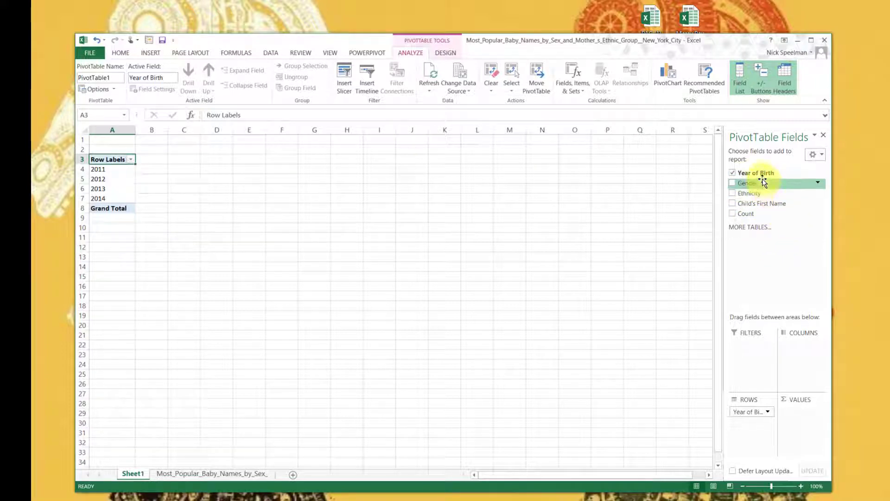
{"action": "left_click_drag", "start_coordinate": [763, 179], "coordinate": [806, 423]}
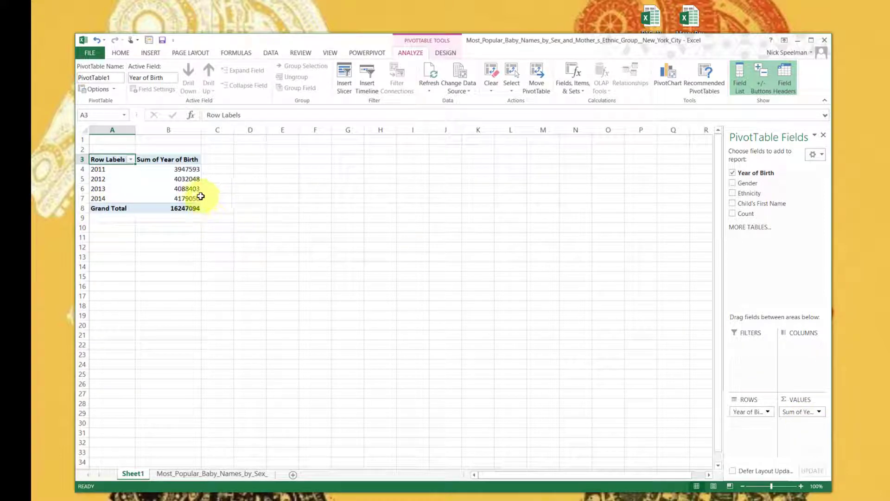
{"action": "left_click", "coordinate": [148, 161]}
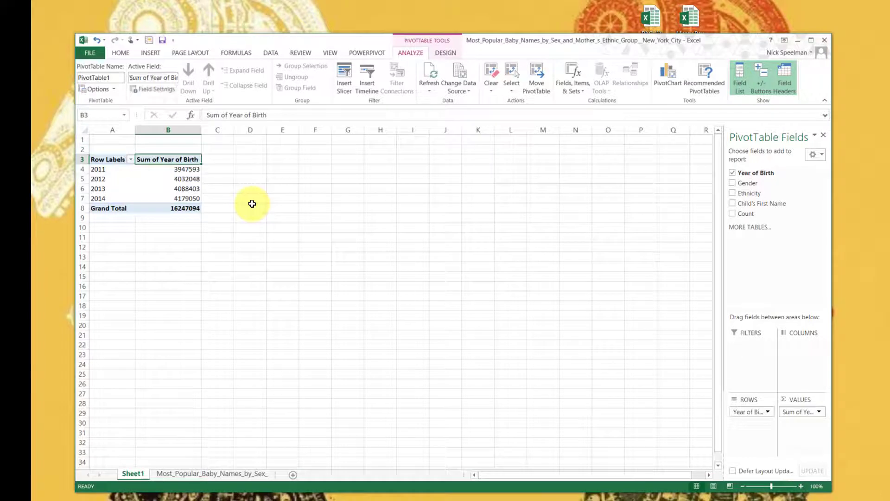
{"action": "left_click", "coordinate": [282, 168]}
{"action": "left_click", "coordinate": [165, 188]}
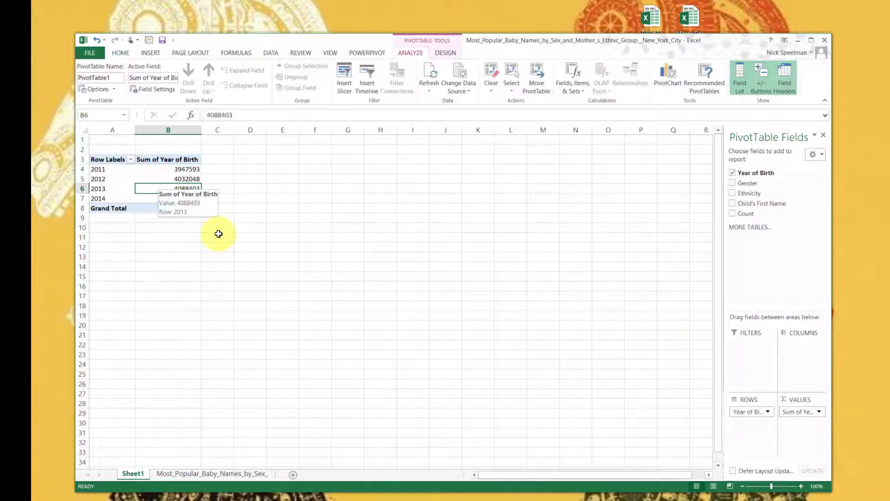
{"action": "left_click", "coordinate": [347, 170]}
{"action": "left_click", "coordinate": [180, 188]}
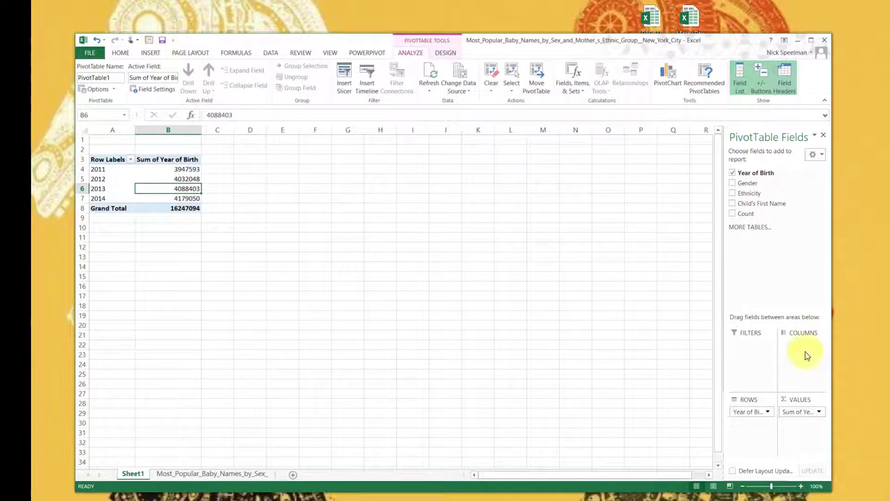
Change the Year of Birth value field to summarize by Count instead of Sum
{"action": "left_click", "coordinate": [819, 412]}
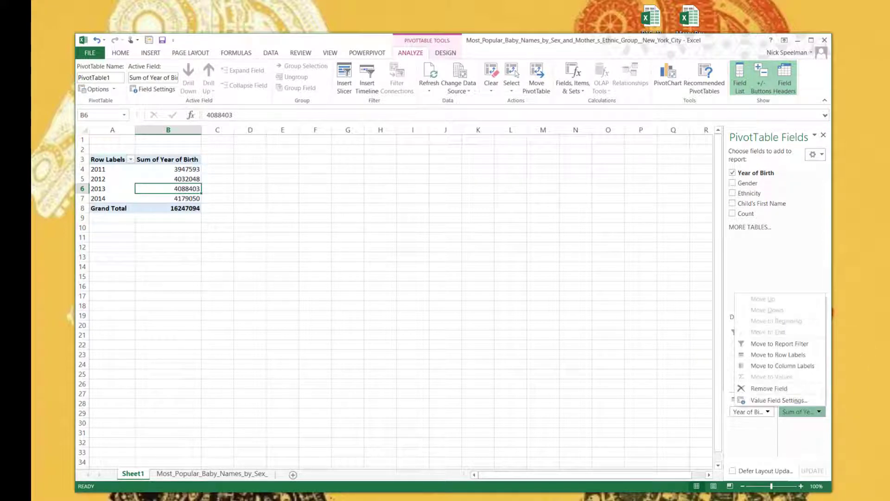
{"action": "left_click", "coordinate": [806, 401]}
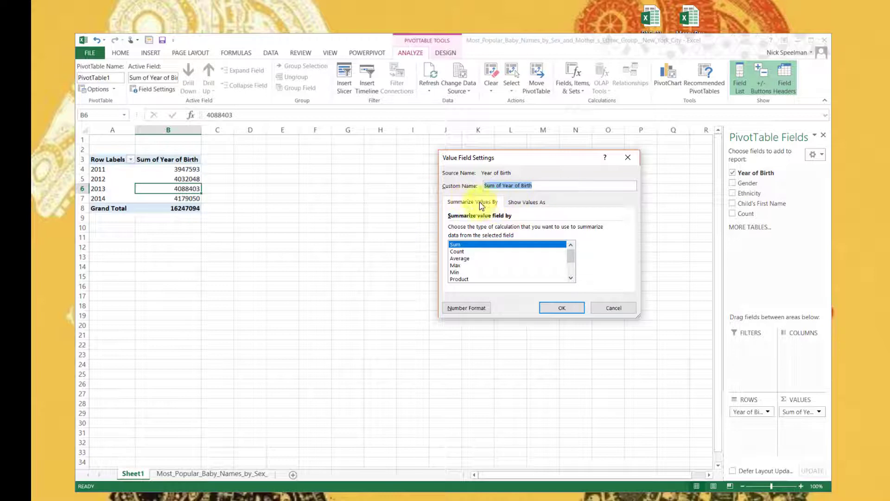
{"action": "left_click", "coordinate": [459, 251]}
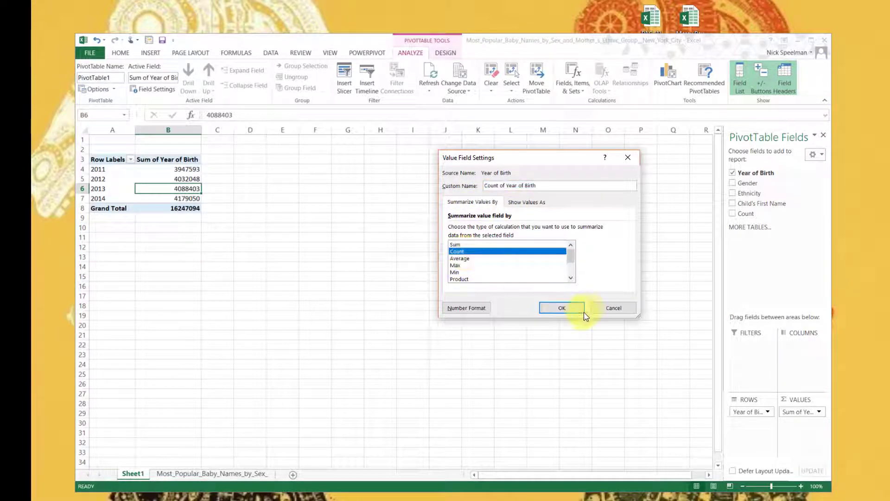
{"action": "left_click", "coordinate": [582, 312]}
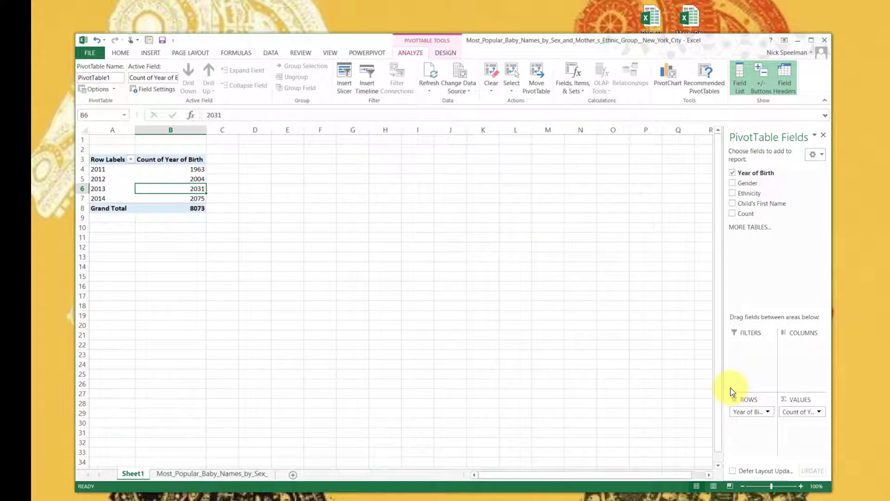
Review the yearly counts 1963, 2004, 2031, 2075 and the 8073 grand total
{"action": "left_click", "coordinate": [199, 171]}
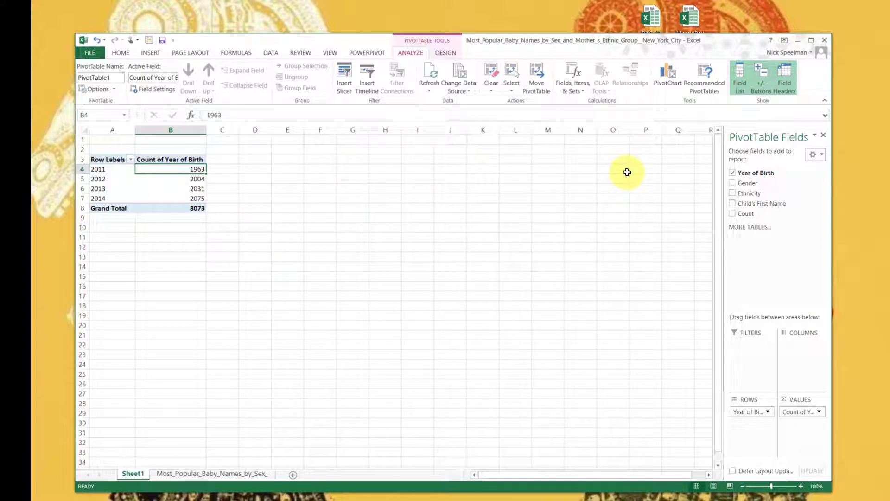
{"action": "key", "text": "Down"}
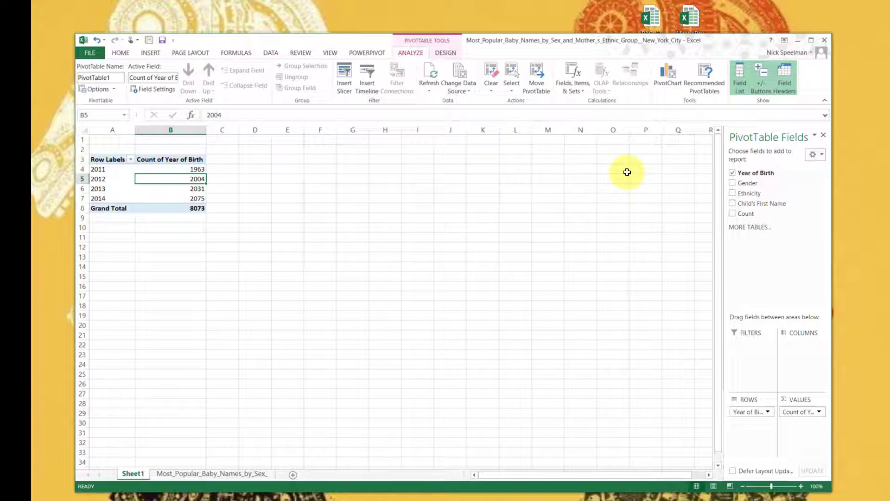
{"action": "key", "text": "Down"}
{"action": "key", "text": "Down"}
{"action": "key", "text": "Down"}
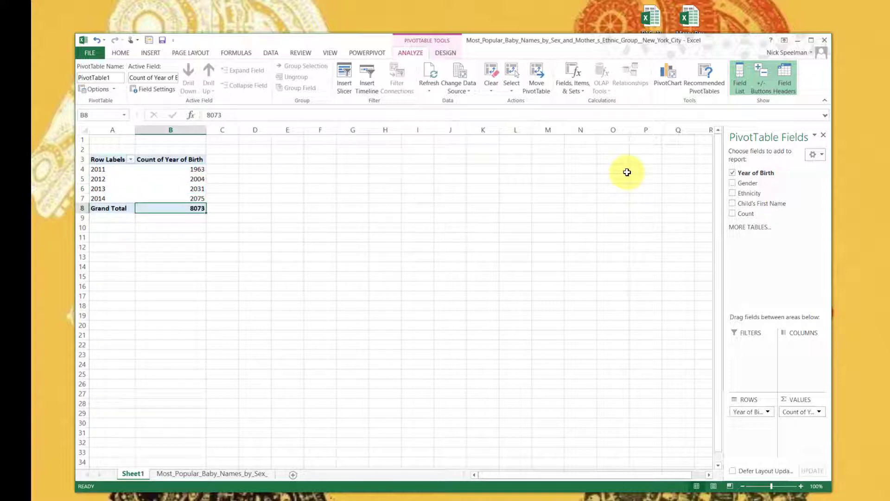
{"action": "key", "text": "Up"}
{"action": "key", "text": "Up"}
{"action": "key", "text": "Up"}
{"action": "key", "text": "Up"}
{"action": "key", "text": "Down"}
{"action": "key", "text": "Down"}
{"action": "key", "text": "Down"}
{"action": "key", "text": "Down"}
Remove Count of Year of Birth from VALUES, then return to the baby-names data sheet
{"action": "left_click", "coordinate": [197, 473]}
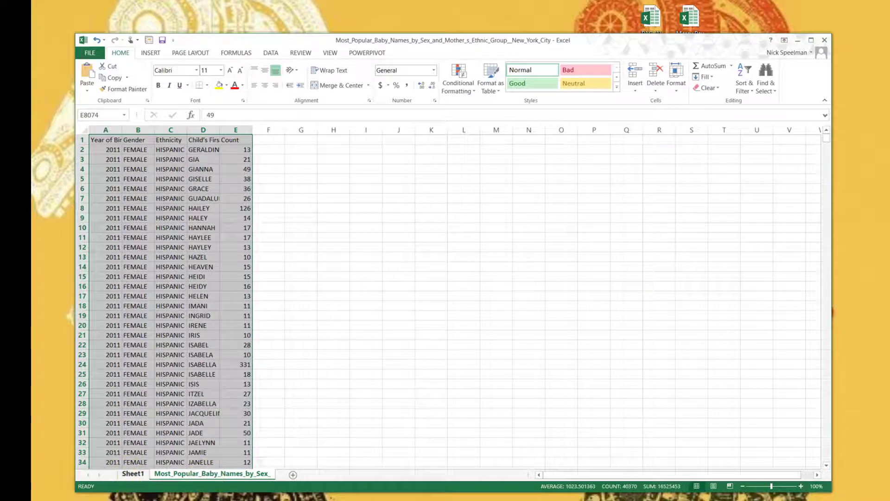
{"action": "left_click", "coordinate": [132, 473]}
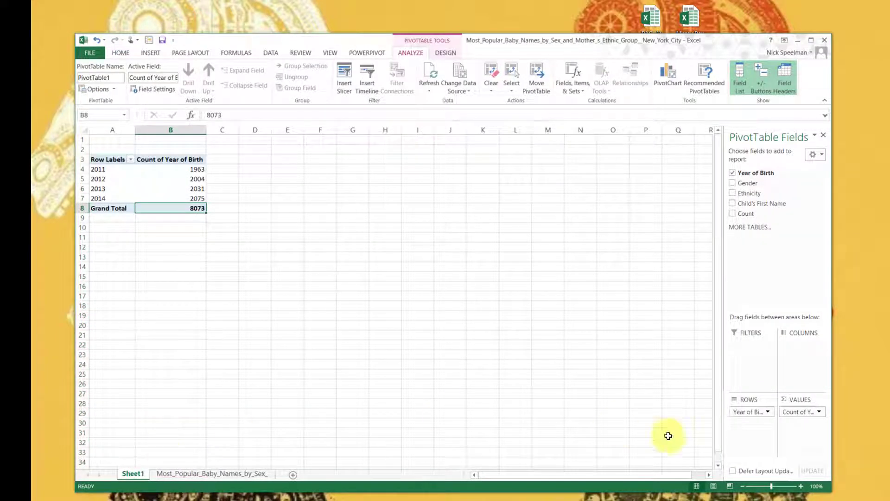
{"action": "left_click", "coordinate": [802, 411]}
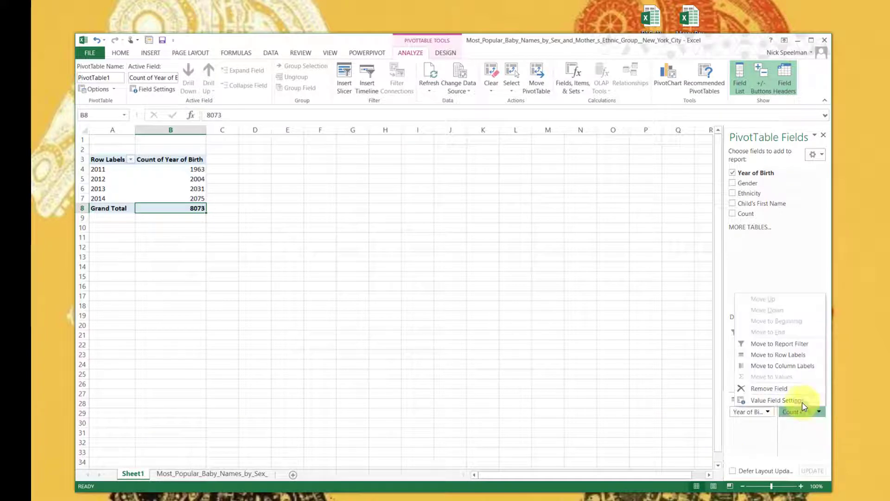
{"action": "left_click", "coordinate": [794, 388]}
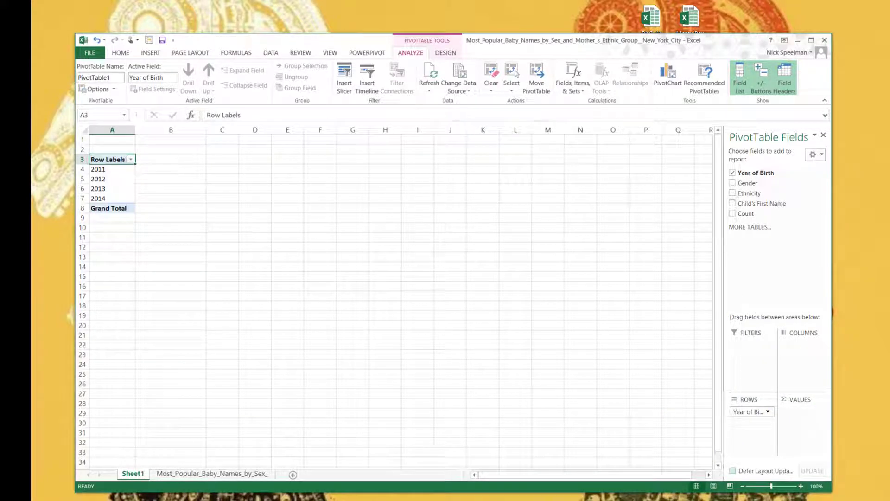
{"action": "left_click", "coordinate": [244, 474]}
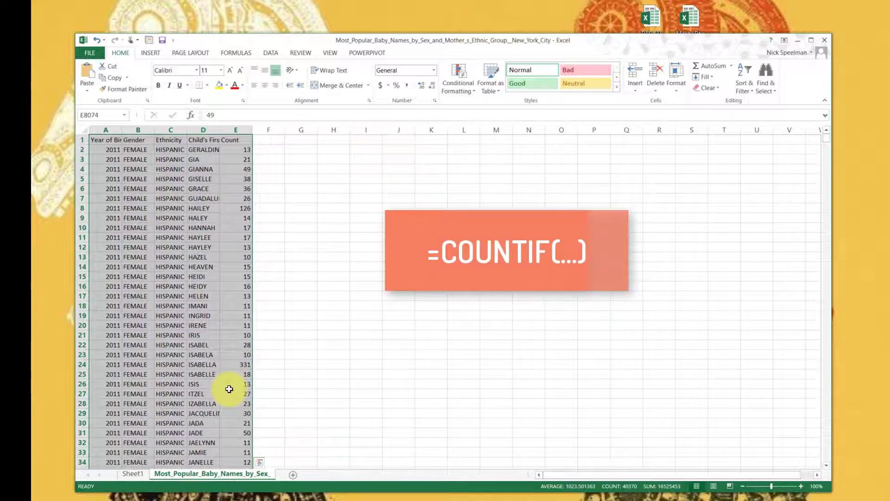
Add Count to VALUES on Sheet1, giving a 278359 total, and compare with the source's E2 value
{"action": "left_click", "coordinate": [131, 474]}
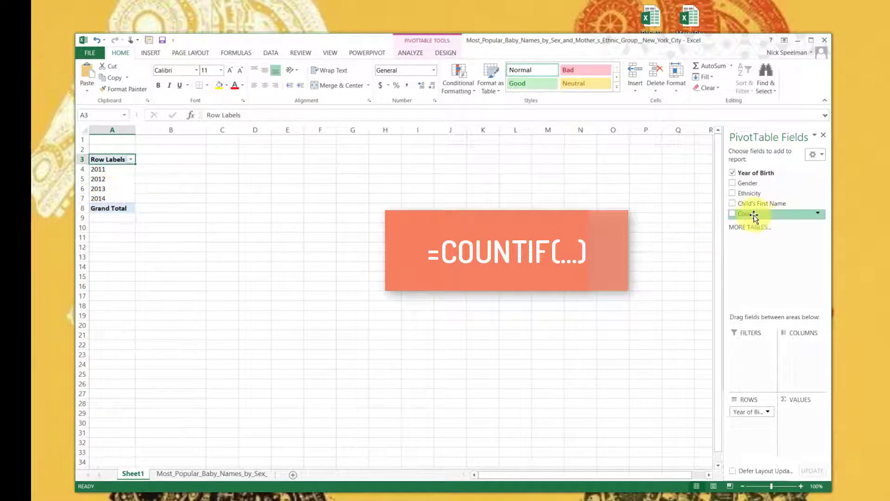
{"action": "left_click_drag", "start_coordinate": [755, 217], "coordinate": [802, 414]}
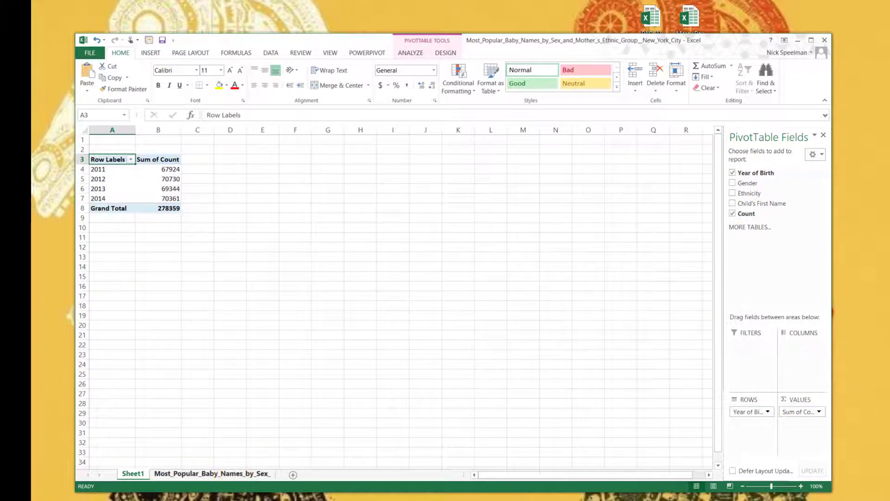
{"action": "left_click", "coordinate": [230, 473]}
{"action": "left_click", "coordinate": [244, 150]}
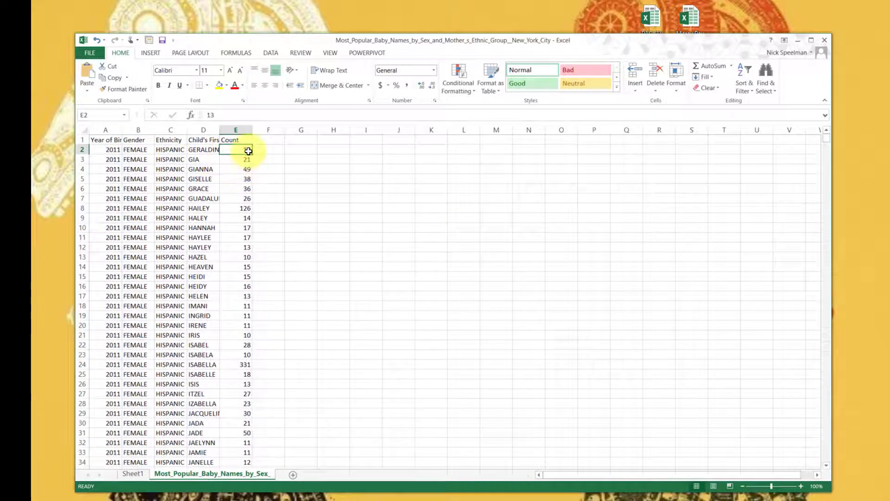
{"action": "left_click", "coordinate": [133, 474]}
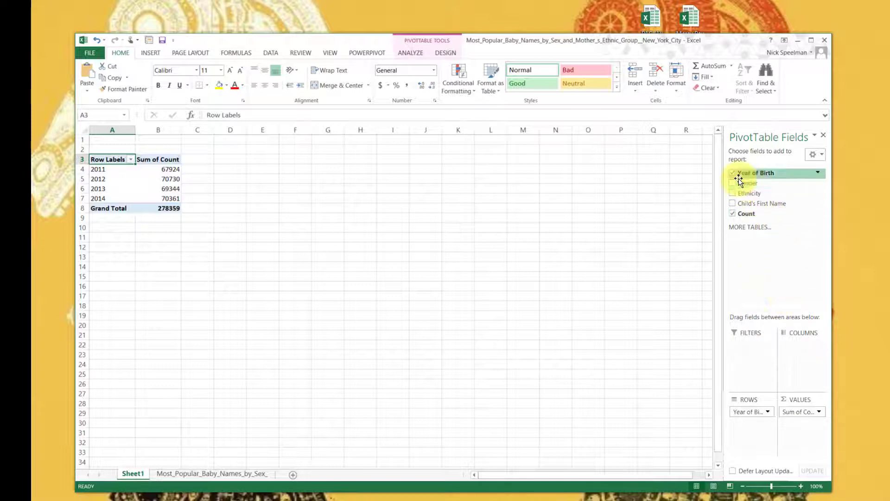
Place Gender in COLUMNS, splitting the yearly sums into FEMALE (121622) and MALE (156737)
{"action": "left_click_drag", "start_coordinate": [745, 184], "coordinate": [805, 355]}
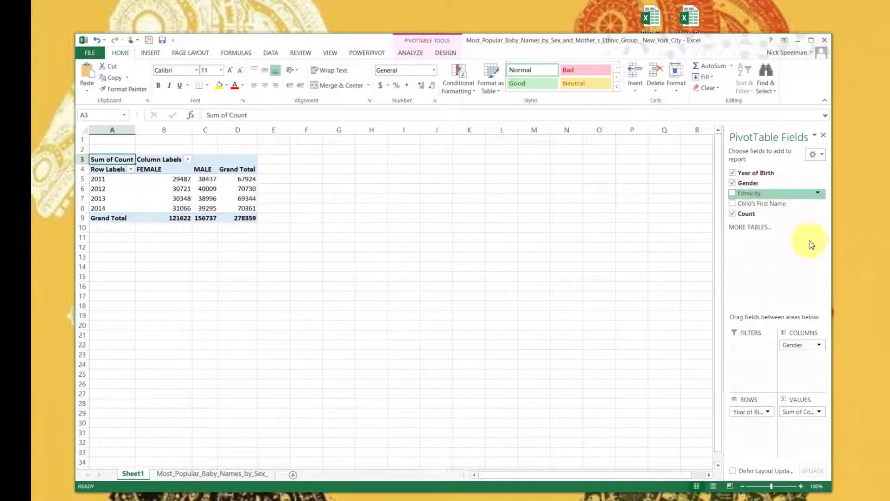
{"action": "left_click", "coordinate": [816, 345]}
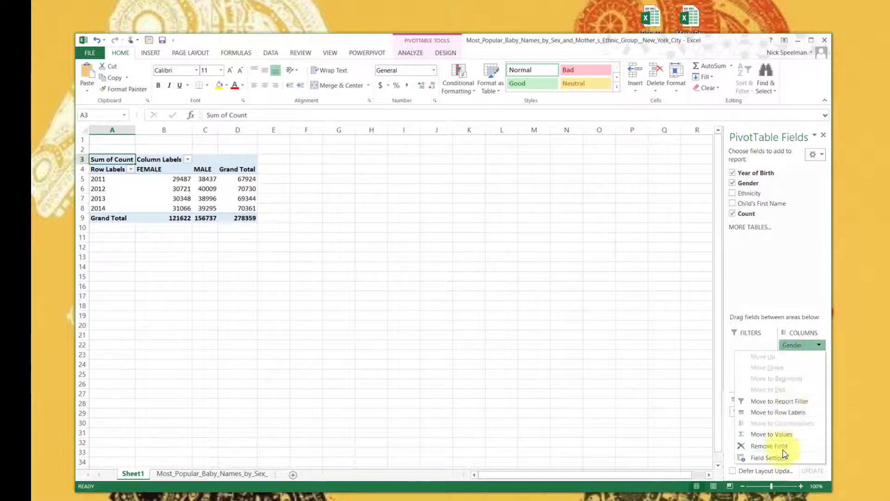
{"action": "left_click", "coordinate": [784, 446]}
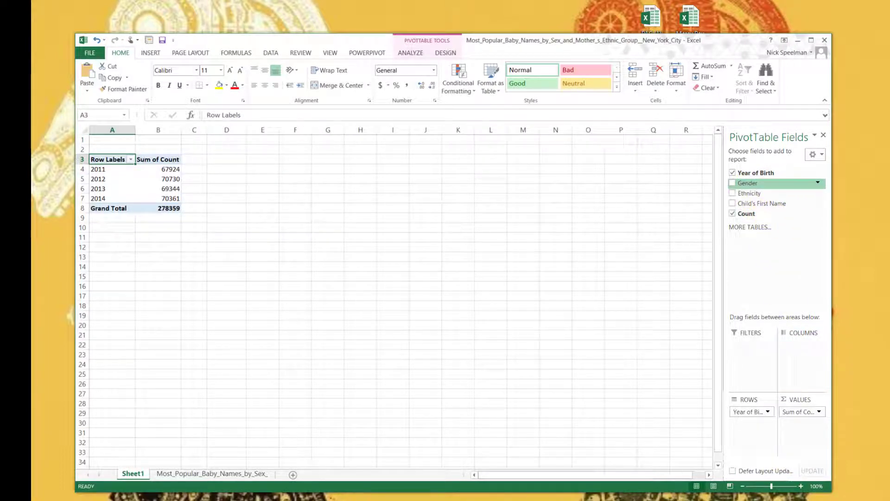
{"action": "left_click_drag", "start_coordinate": [747, 183], "coordinate": [805, 363]}
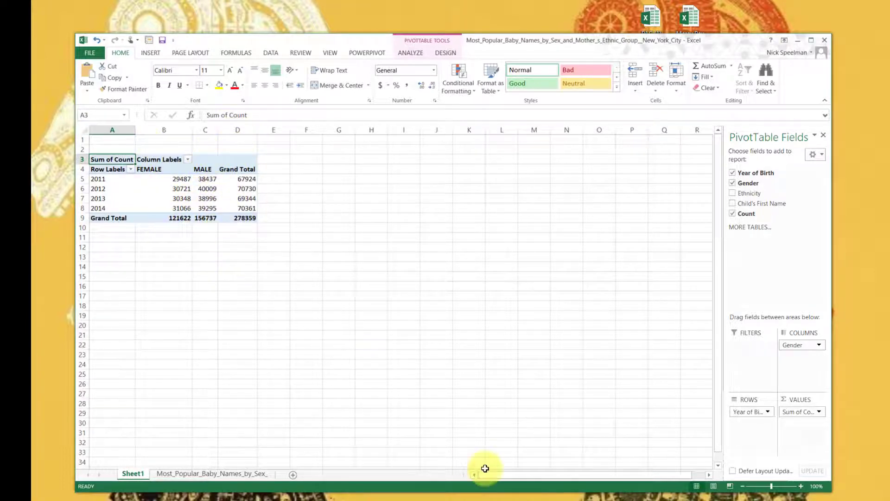
{"action": "left_click", "coordinate": [179, 180]}
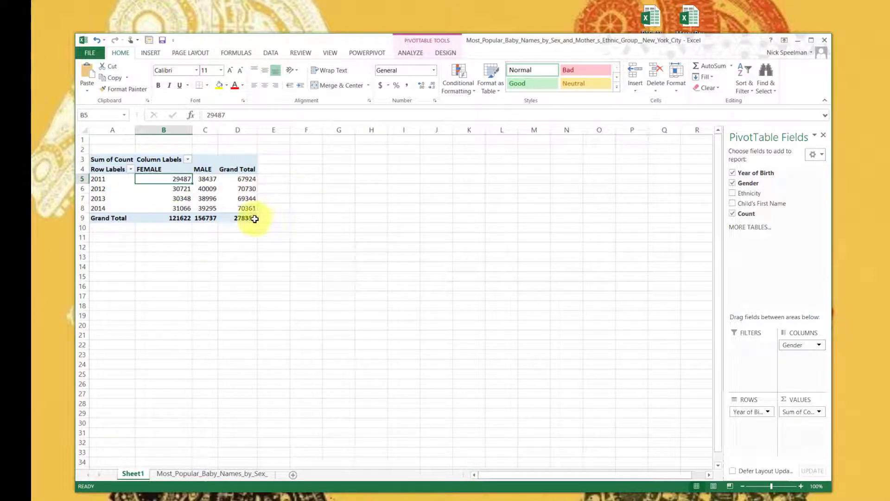
Format the pivot figures in Comma Style with no decimals and autofit column C for MALE
{"action": "left_click_drag", "start_coordinate": [250, 216], "coordinate": [162, 179]}
{"action": "left_click", "coordinate": [404, 87]}
{"action": "left_click", "coordinate": [341, 198]}
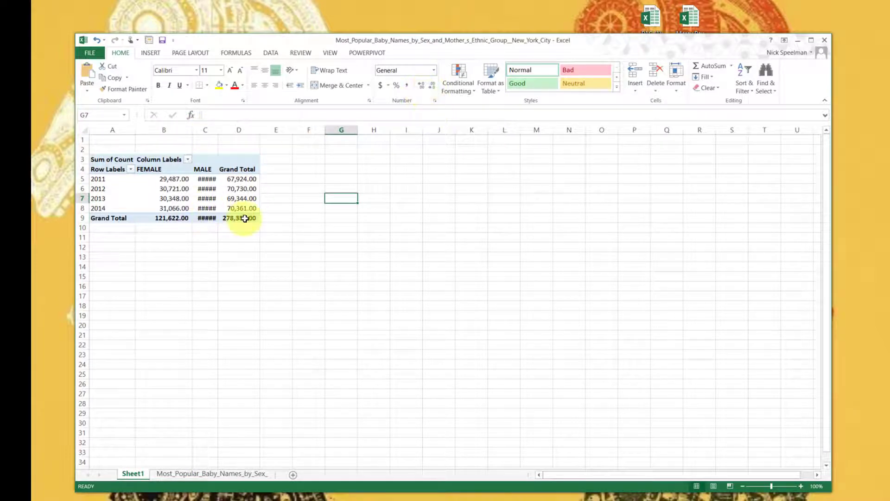
{"action": "mouse_move", "coordinate": [237, 218]}
{"action": "left_mouse_down"}
{"action": "mouse_move", "coordinate": [157, 179]}
{"action": "mouse_move", "coordinate": [233, 223]}
{"action": "left_mouse_up"}
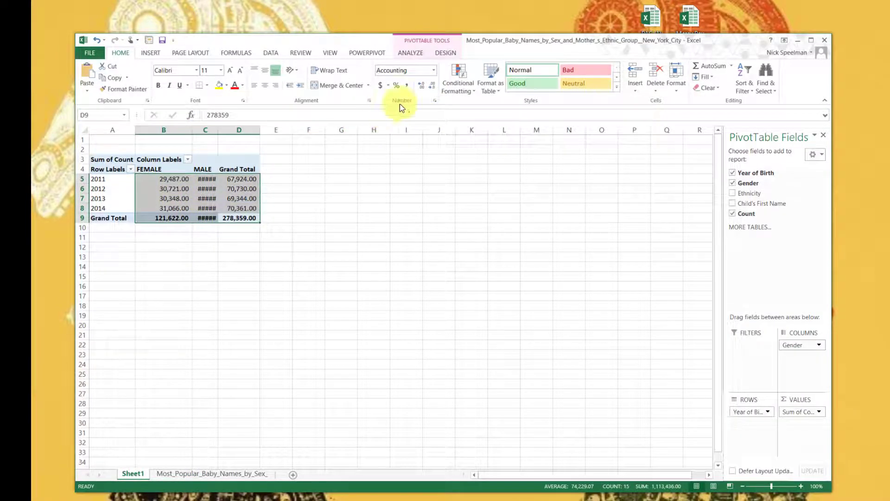
{"action": "left_click", "coordinate": [432, 85]}
{"action": "left_click", "coordinate": [348, 188]}
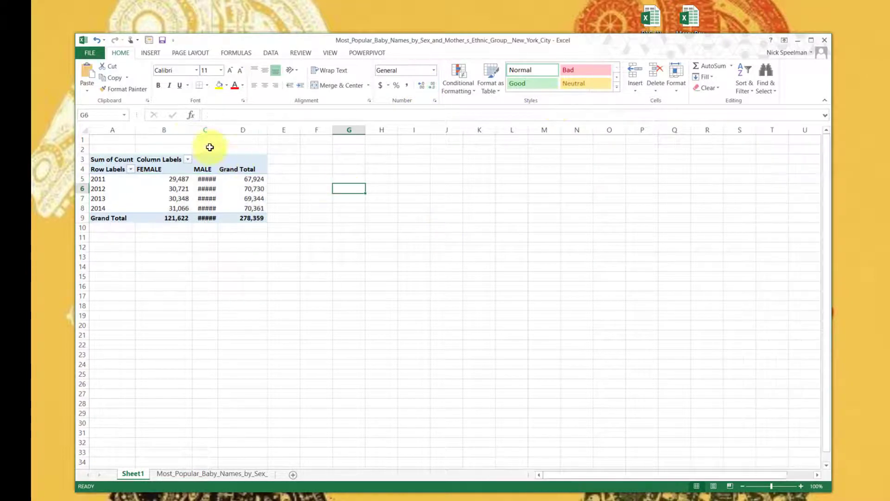
{"action": "double_click", "coordinate": [219, 131]}
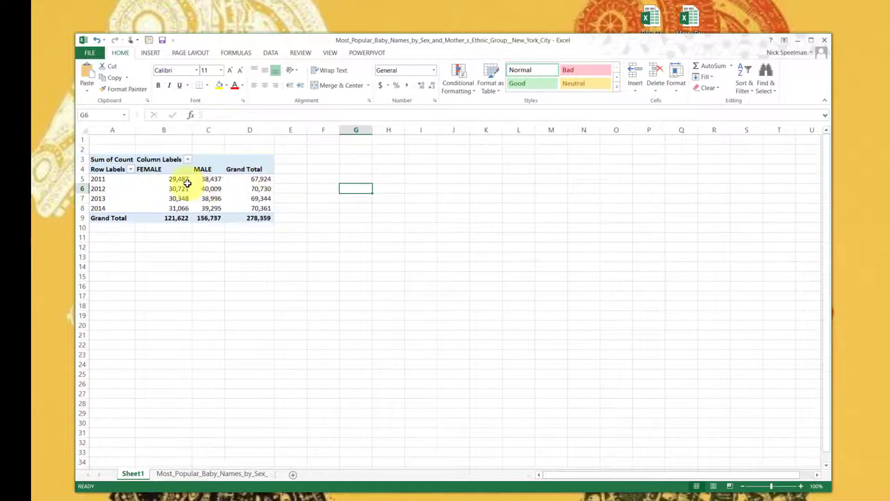
{"action": "left_click", "coordinate": [187, 181]}
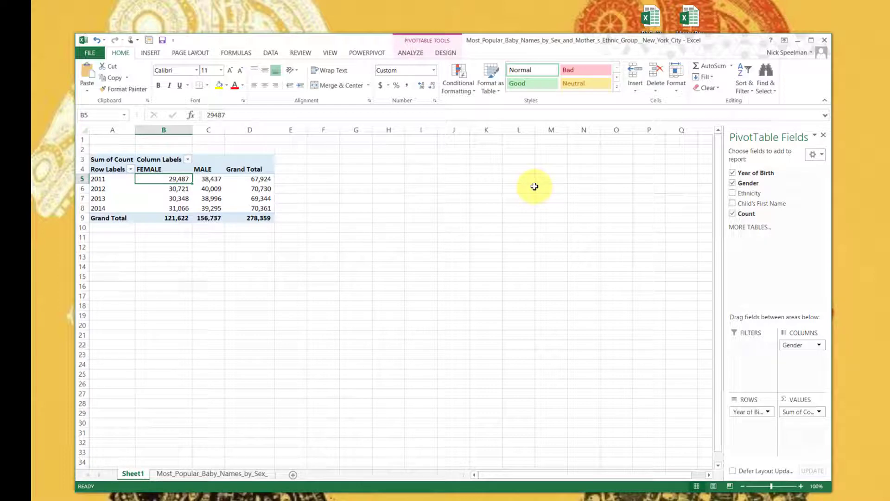
{"action": "key", "text": "Right"}
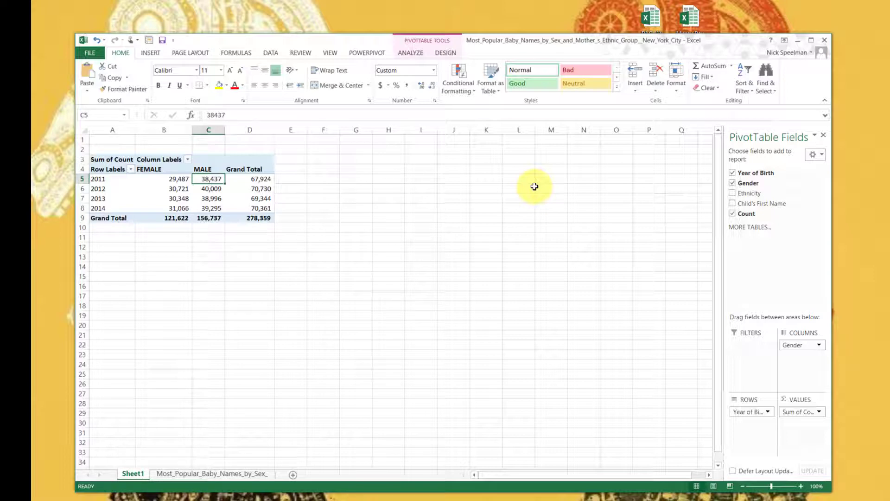
{"action": "key", "text": "Down"}
{"action": "key", "text": "Down"}
{"action": "key", "text": "Down"}
{"action": "key", "text": "shift+Left"}
{"action": "key", "text": "shift+Right"}
{"action": "key", "text": "shift+Left"}
{"action": "key", "text": "shift+Right"}
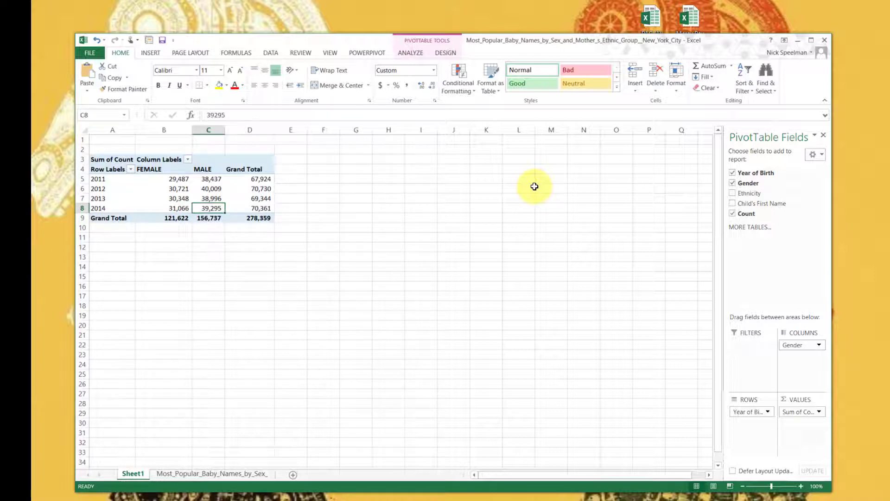
{"action": "key", "text": "Up"}
{"action": "key", "text": "Up"}
{"action": "key", "text": "Up"}
{"action": "key", "text": "Left"}
{"action": "key", "text": "Left"}
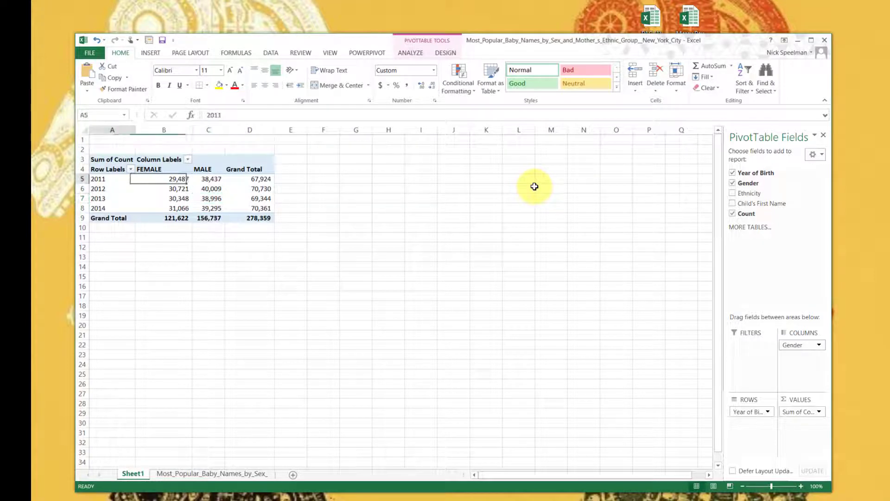
{"action": "key", "text": "Right"}
{"action": "key", "text": "shift+Right"}
{"action": "key", "text": "shift+Left"}
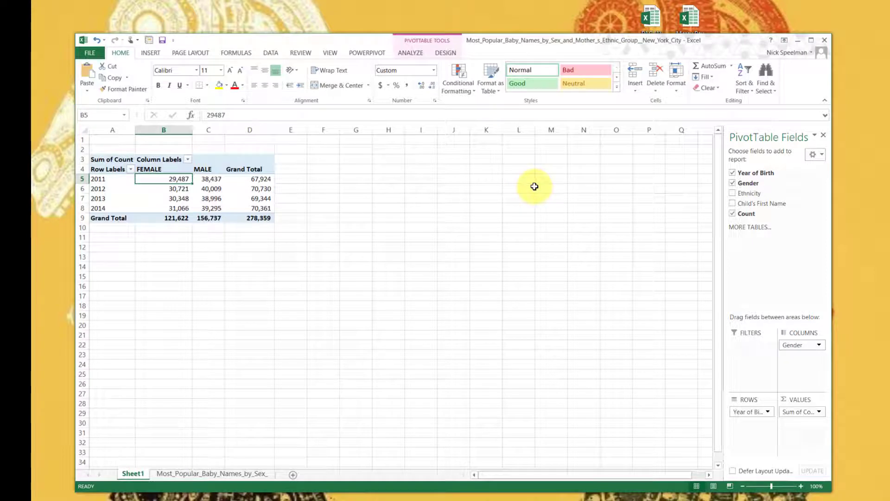
{"action": "key", "text": "Down"}
{"action": "key", "text": "Down"}
{"action": "key", "text": "shift+Down"}
{"action": "key", "text": "shift+Up"}
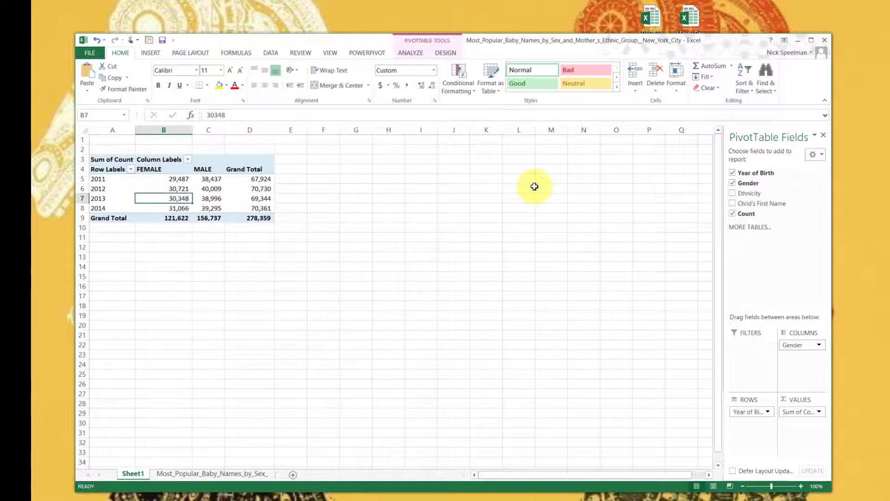
{"action": "key", "text": "Right"}
{"action": "key", "text": "Right"}
{"action": "key", "text": "Right"}
{"action": "key", "text": "Left"}
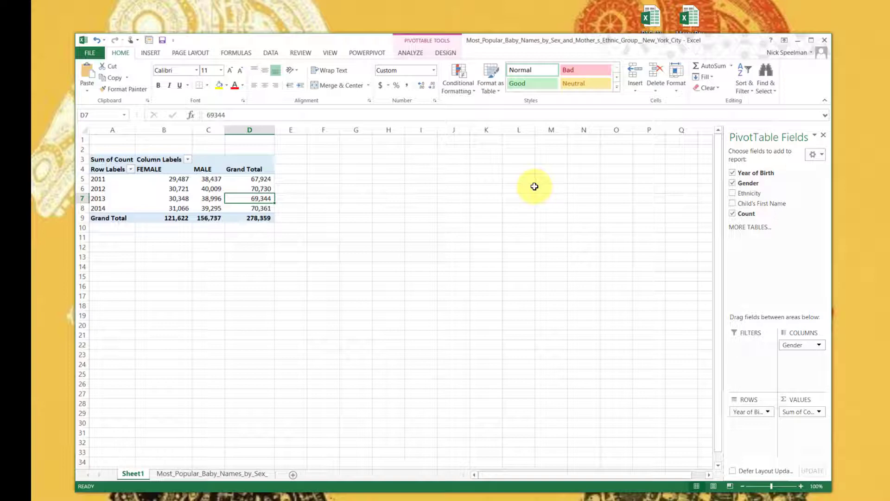
{"action": "key", "text": "Left"}
{"action": "key", "text": "Left"}
{"action": "key", "text": "Right"}
{"action": "key", "text": "Left"}
{"action": "key", "text": "Right"}
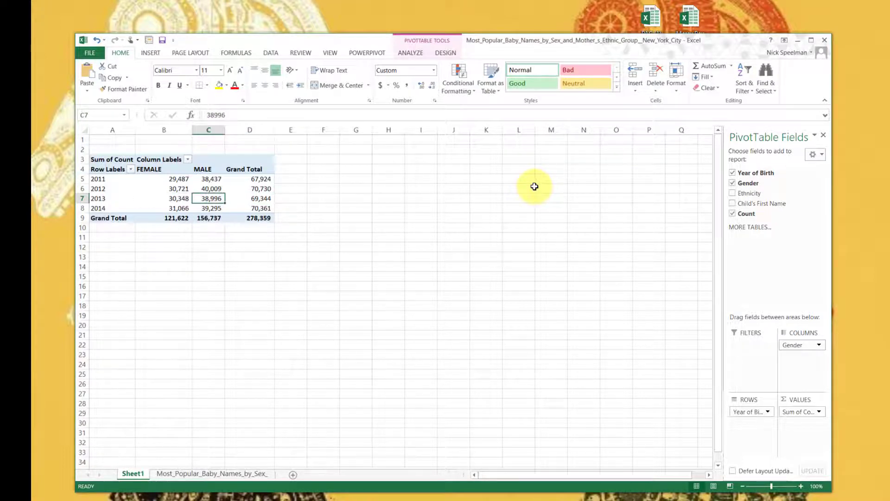
{"action": "key", "text": "Down"}
{"action": "key", "text": "shift+Left"}
{"action": "key", "text": "shift+Right"}
{"action": "key", "text": "shift+Right"}
{"action": "key", "text": "Left"}
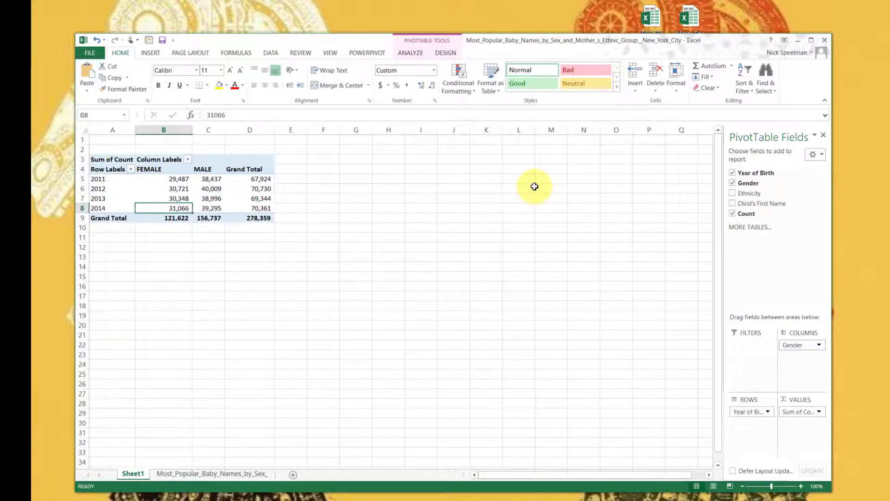
{"action": "key", "text": "shift+Right"}
{"action": "key", "text": "shift+Left"}
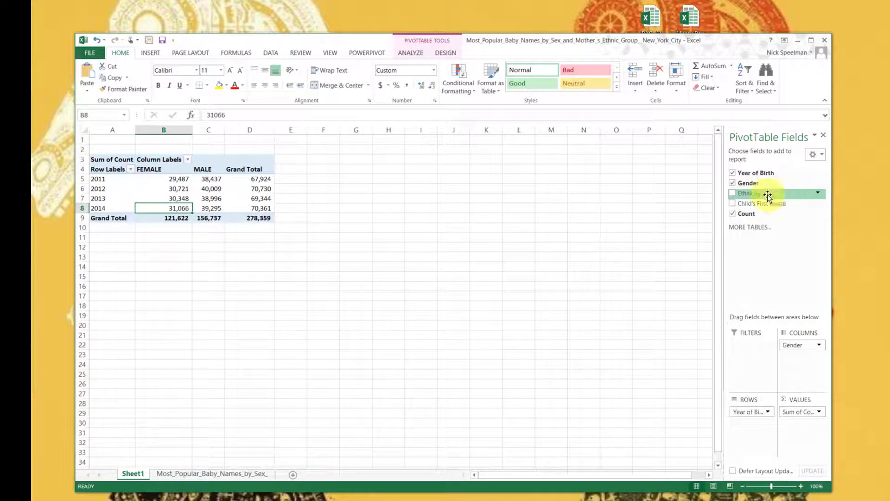
Replace Gender with Ethnicity in COLUMNS and widen column B for the ethnicity headers
{"action": "left_click", "coordinate": [819, 345]}
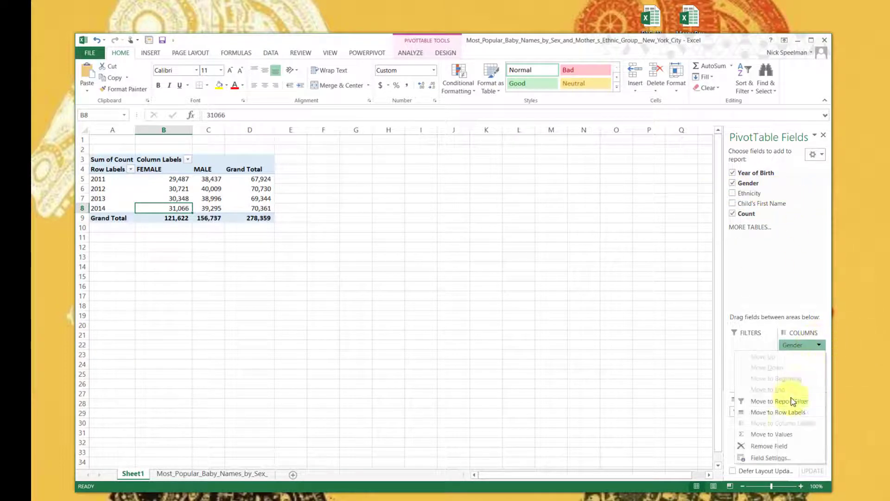
{"action": "left_click", "coordinate": [798, 320]}
{"action": "left_click_drag", "start_coordinate": [751, 193], "coordinate": [800, 345]}
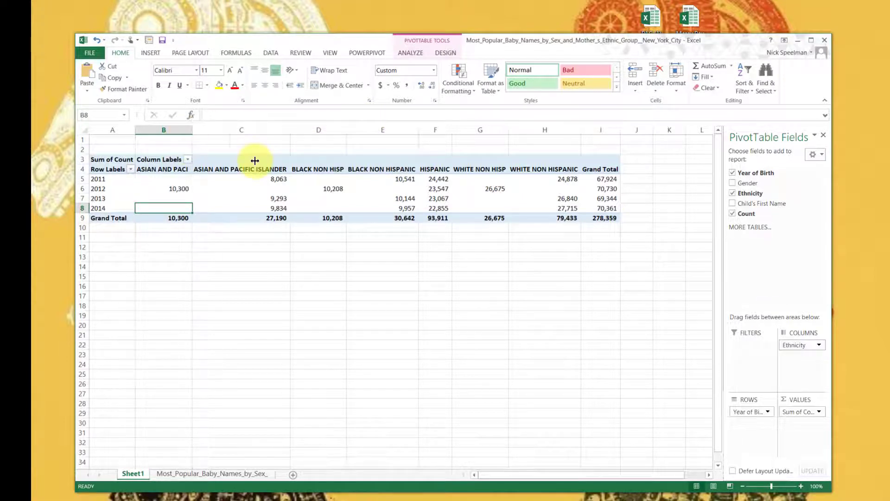
{"action": "left_click_drag", "start_coordinate": [193, 130], "coordinate": [259, 125]}
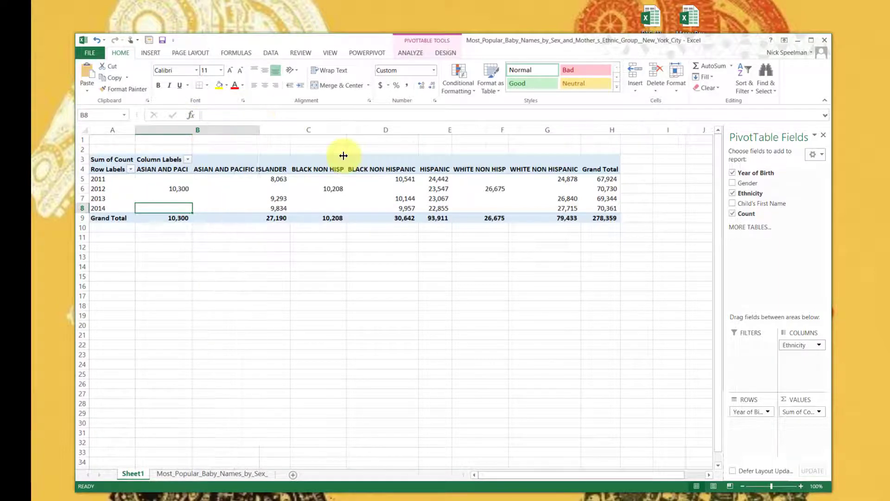
Browse the ethnicity headers from ASIAN AND PACI to WHITE NON HISPANIC, then click outside the PivotTable
{"action": "left_click", "coordinate": [185, 171]}
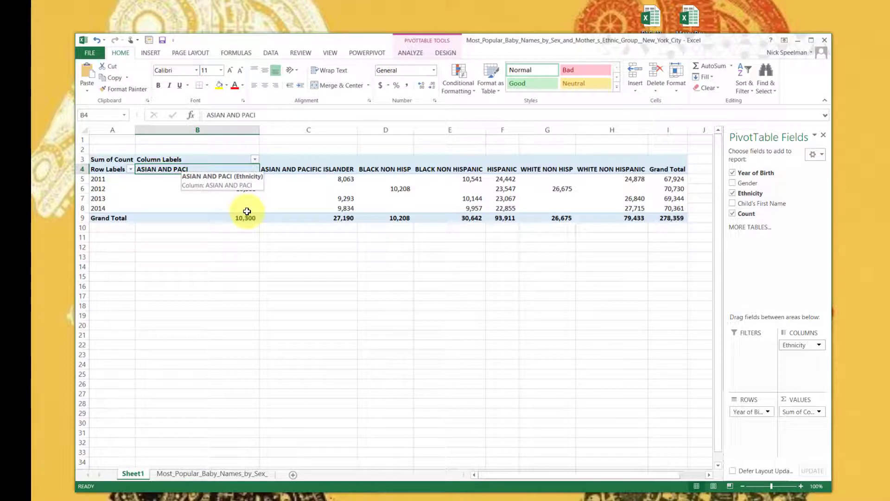
{"action": "key", "text": "Right"}
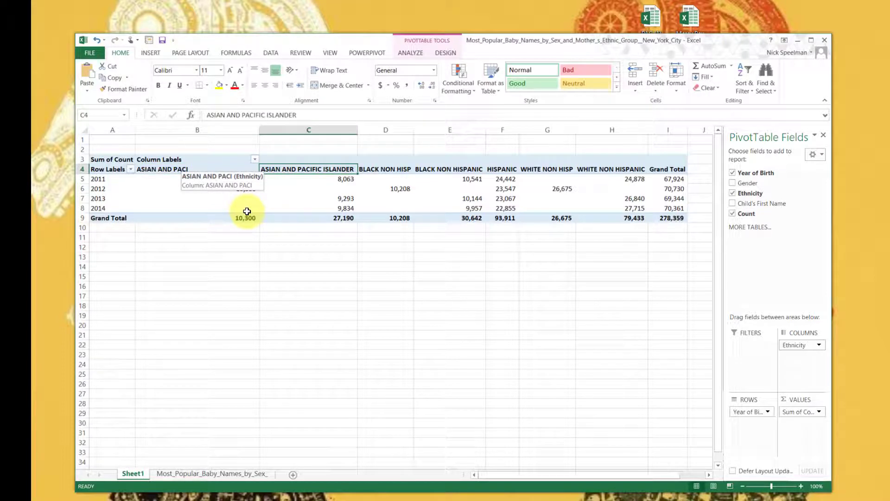
{"action": "key", "text": "Right"}
{"action": "key", "text": "Right"}
{"action": "key", "text": "Right"}
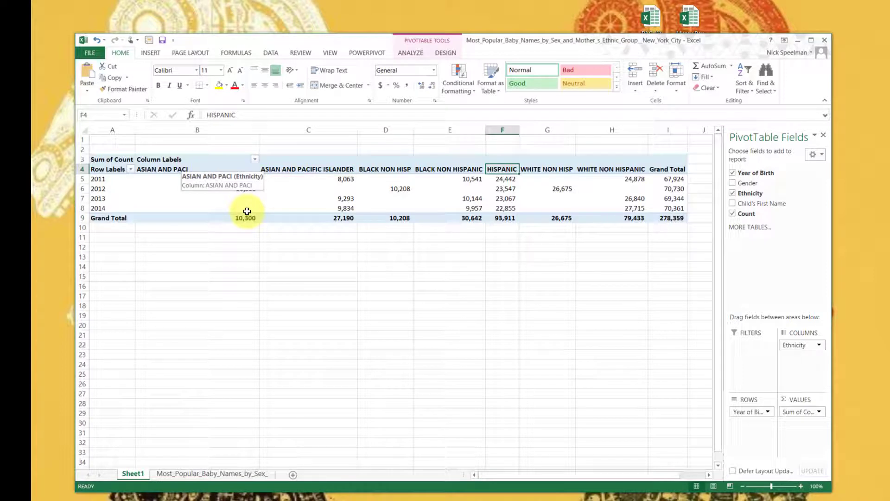
{"action": "key", "text": "Right"}
{"action": "key", "text": "Right"}
{"action": "key", "text": "Left"}
{"action": "key", "text": "Left"}
{"action": "key", "text": "Left"}
{"action": "key", "text": "Left"}
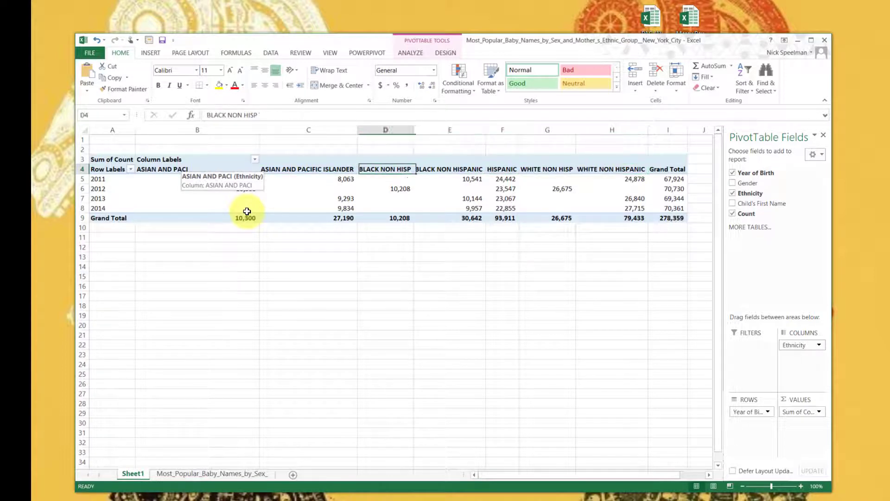
{"action": "key", "text": "Left"}
{"action": "key", "text": "Right"}
{"action": "key", "text": "Right"}
{"action": "key", "text": "Right"}
{"action": "key", "text": "Right"}
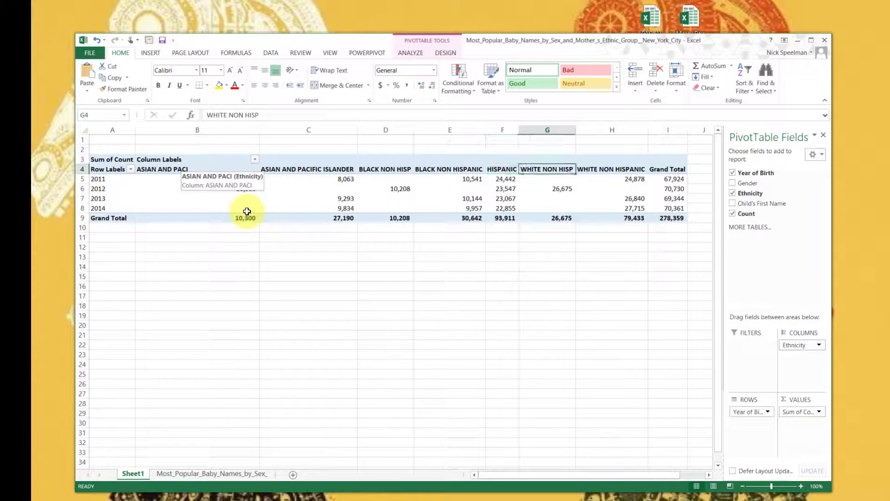
{"action": "key", "text": "Left"}
{"action": "key", "text": "Left"}
{"action": "key", "text": "Left"}
{"action": "key", "text": "Left"}
{"action": "key", "text": "Left"}
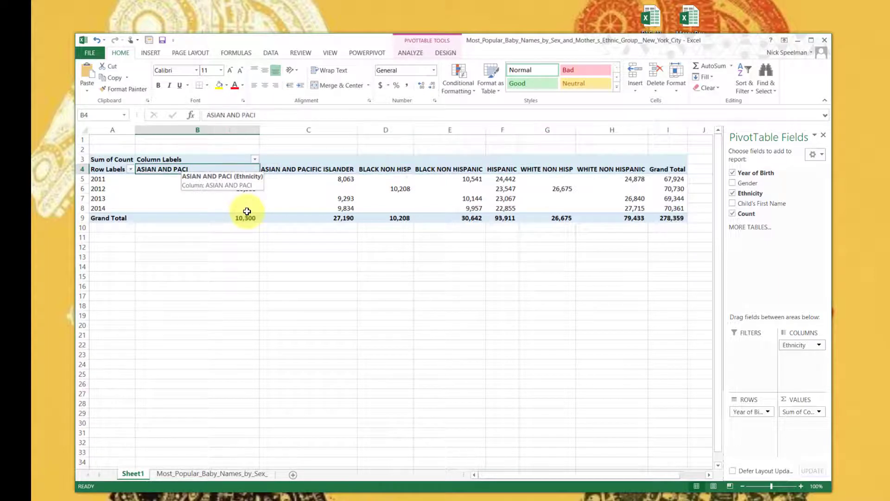
{"action": "key", "text": "Down"}
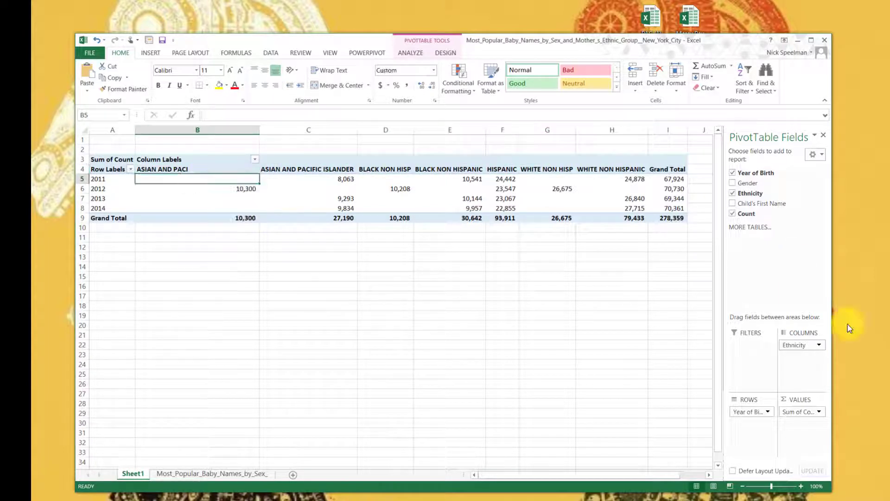
{"action": "left_click", "coordinate": [384, 383]}
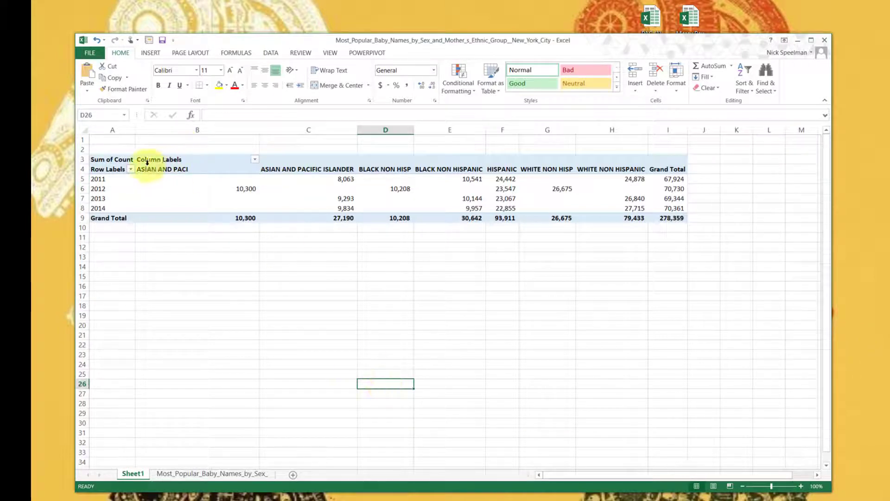
Move Ethnicity under Year of Birth in ROWS and put Gender back in COLUMNS
{"action": "left_click", "coordinate": [98, 159]}
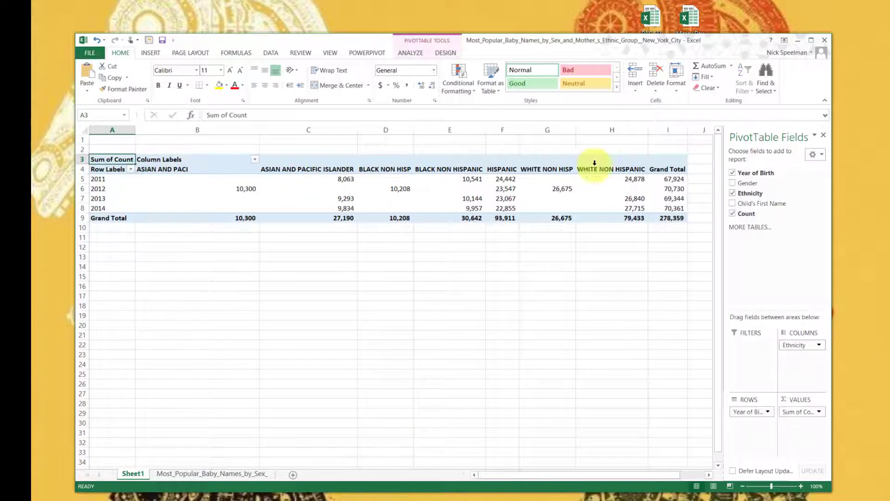
{"action": "left_click", "coordinate": [732, 193]}
{"action": "left_click_drag", "start_coordinate": [747, 183], "coordinate": [801, 345]}
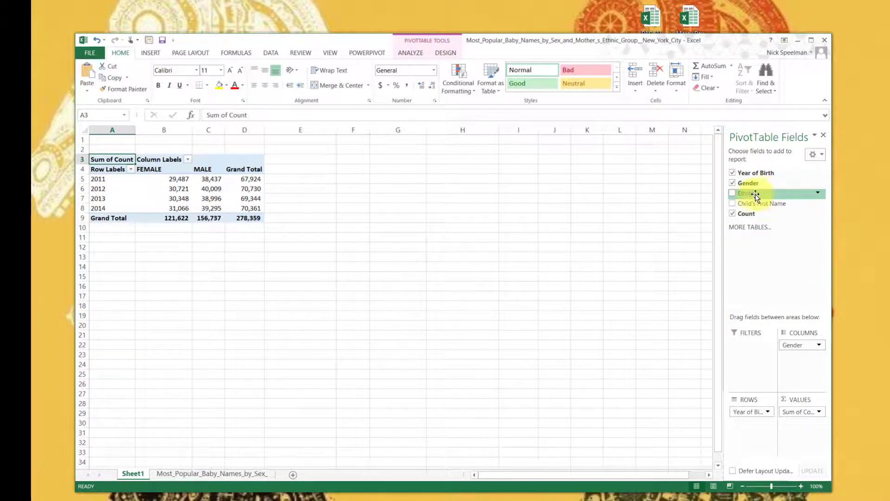
{"action": "left_click_drag", "start_coordinate": [753, 196], "coordinate": [750, 423]}
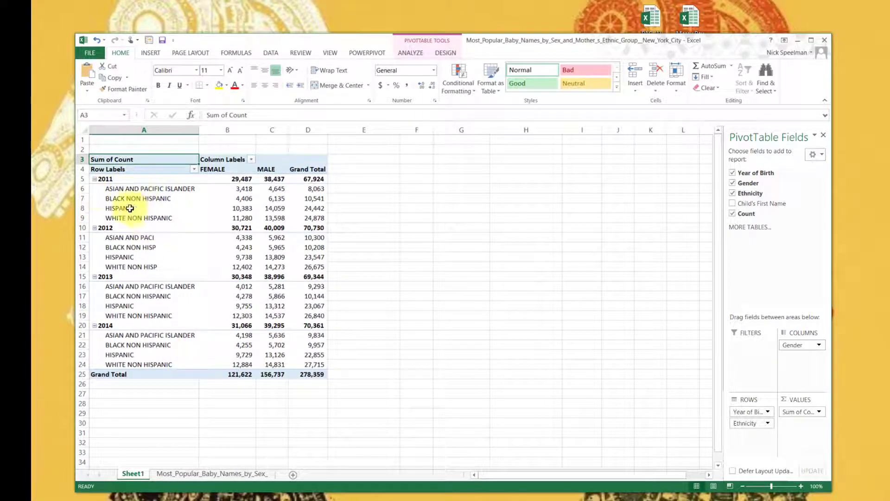
{"action": "left_click", "coordinate": [112, 189]}
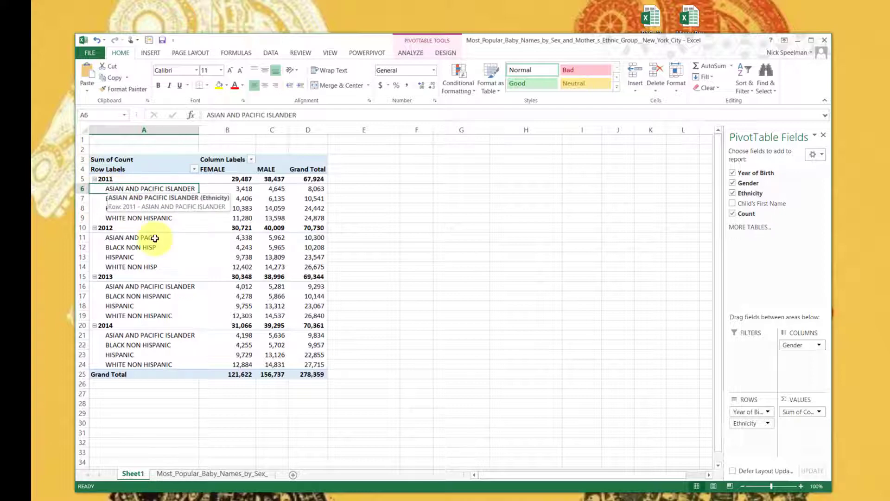
{"action": "key", "text": "Right"}
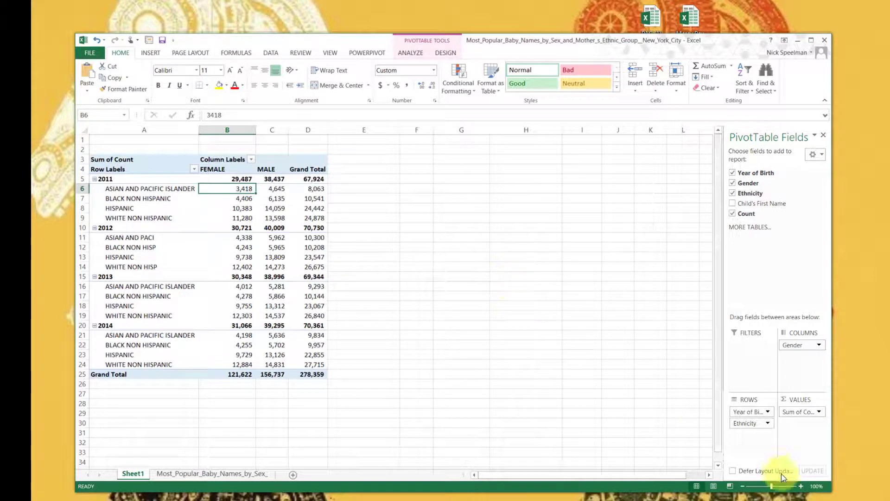
{"action": "left_click_drag", "start_coordinate": [807, 346], "coordinate": [808, 347]}
{"action": "left_click", "coordinate": [789, 415]}
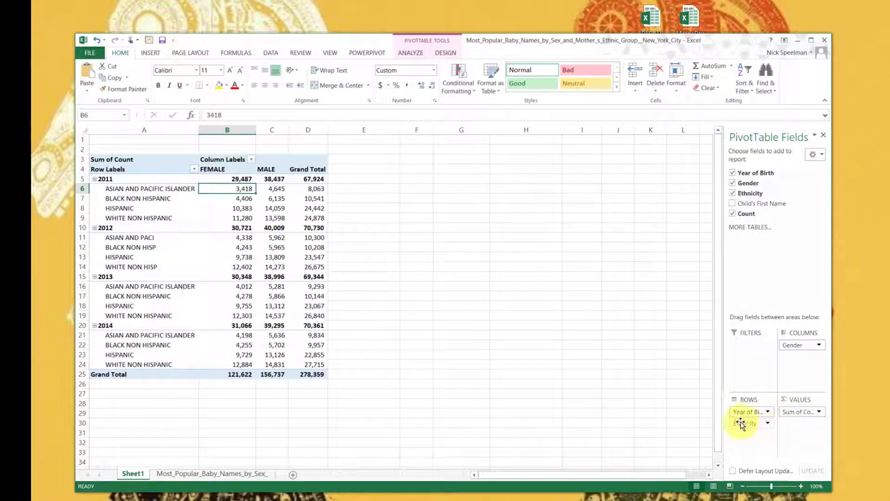
{"action": "left_click_drag", "start_coordinate": [741, 421], "coordinate": [752, 345]}
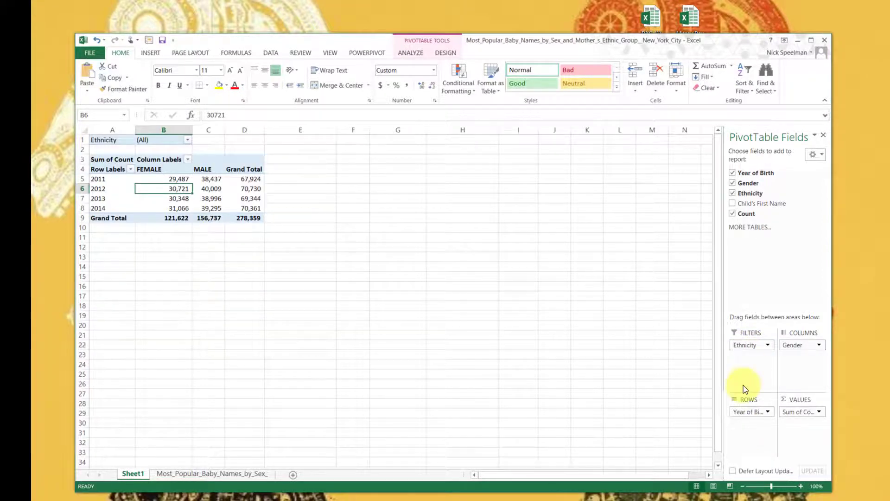
{"action": "left_click", "coordinate": [188, 139]}
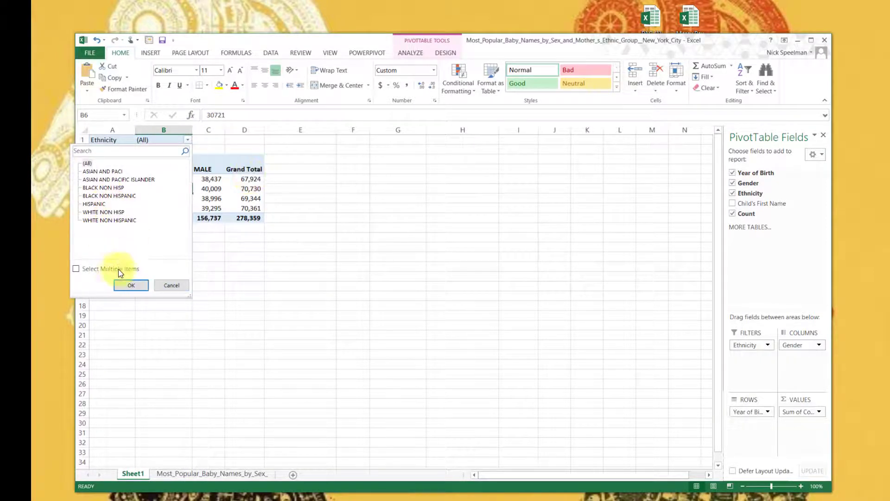
{"action": "left_click", "coordinate": [76, 270]}
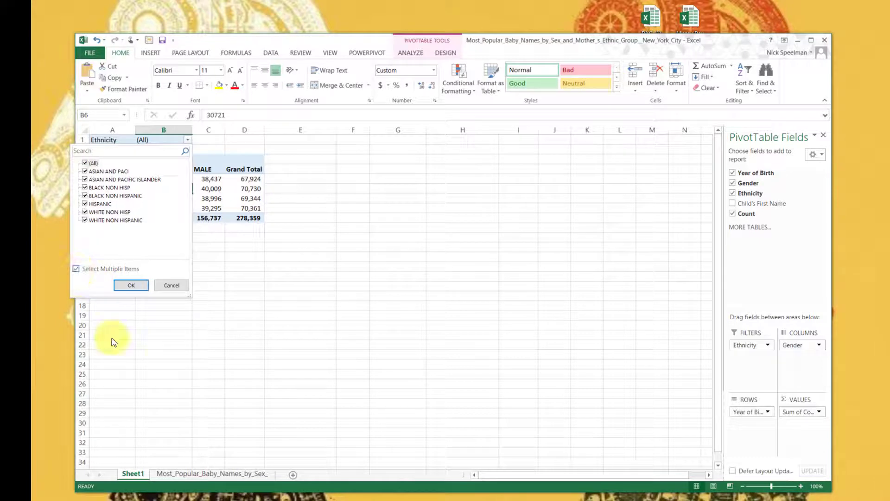
{"action": "left_click", "coordinate": [76, 269]}
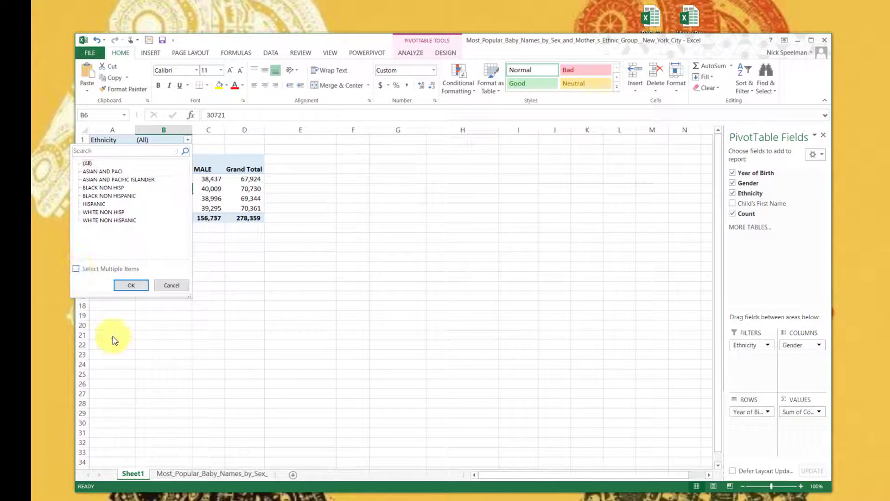
{"action": "left_click", "coordinate": [84, 270]}
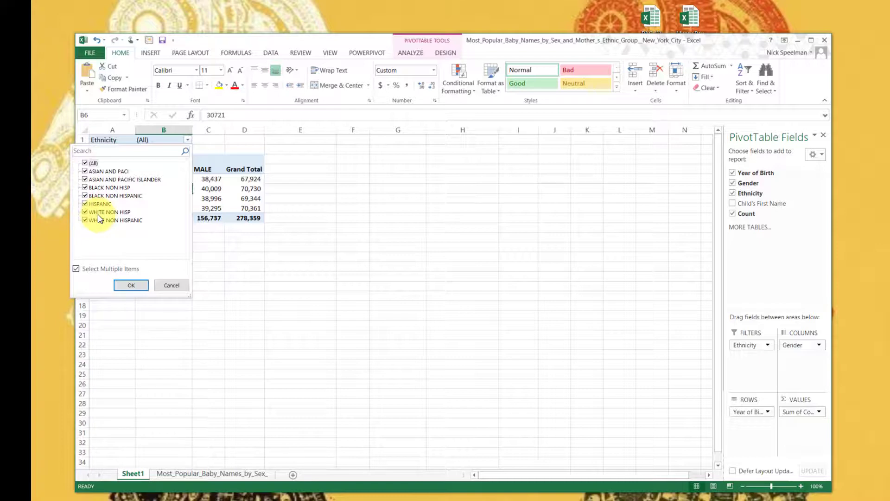
{"action": "left_click", "coordinate": [82, 172]}
{"action": "key", "text": "space"}
{"action": "key", "text": "Down"}
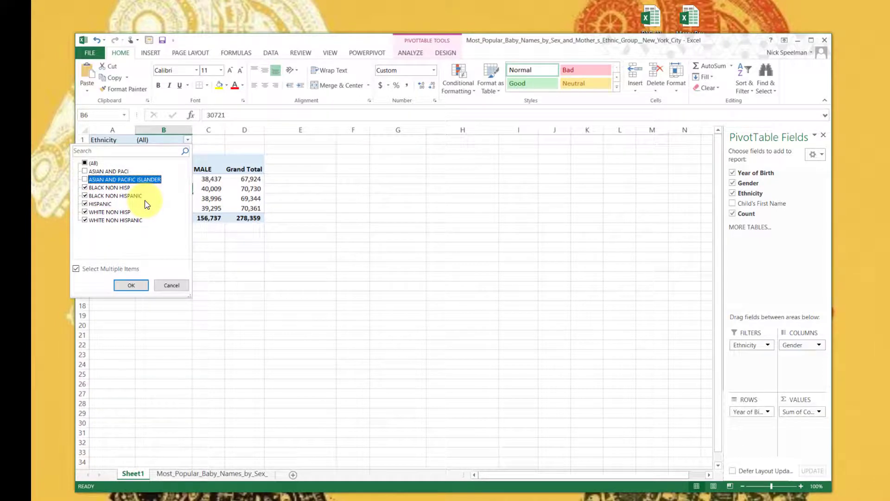
{"action": "left_click", "coordinate": [131, 286]}
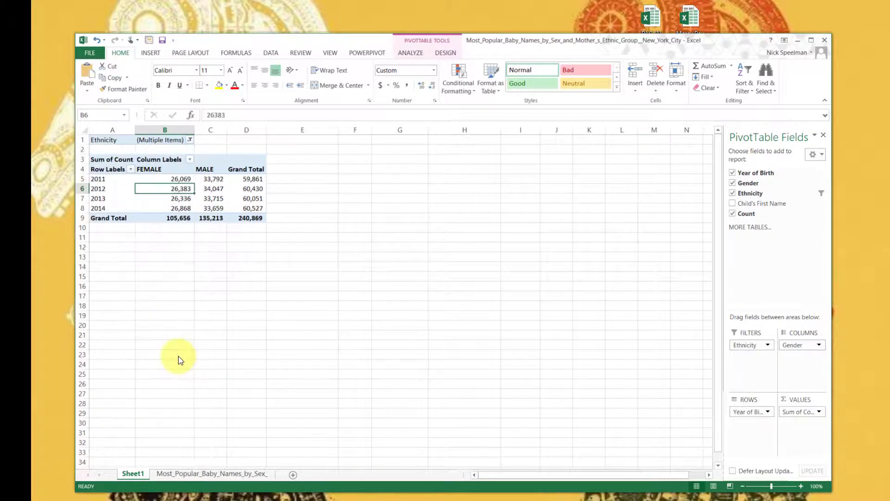
{"action": "left_click", "coordinate": [190, 140]}
{"action": "left_click", "coordinate": [254, 182]}
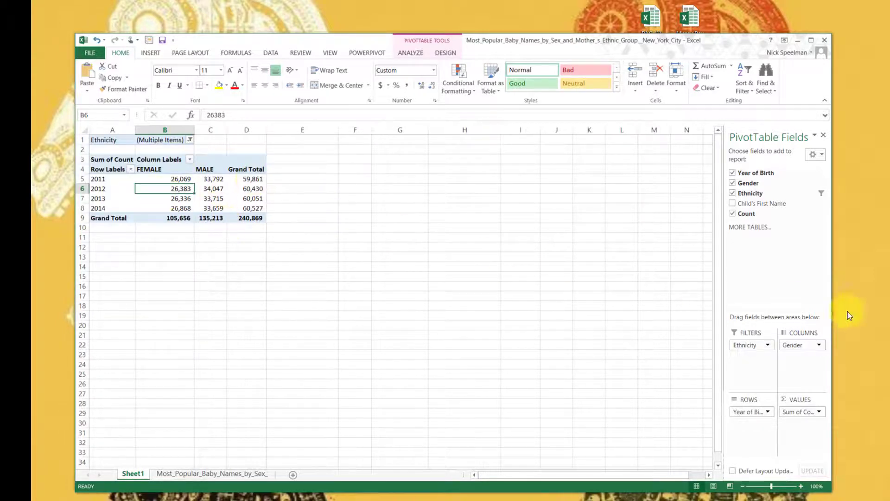
{"action": "left_click_drag", "start_coordinate": [750, 194], "coordinate": [747, 422]}
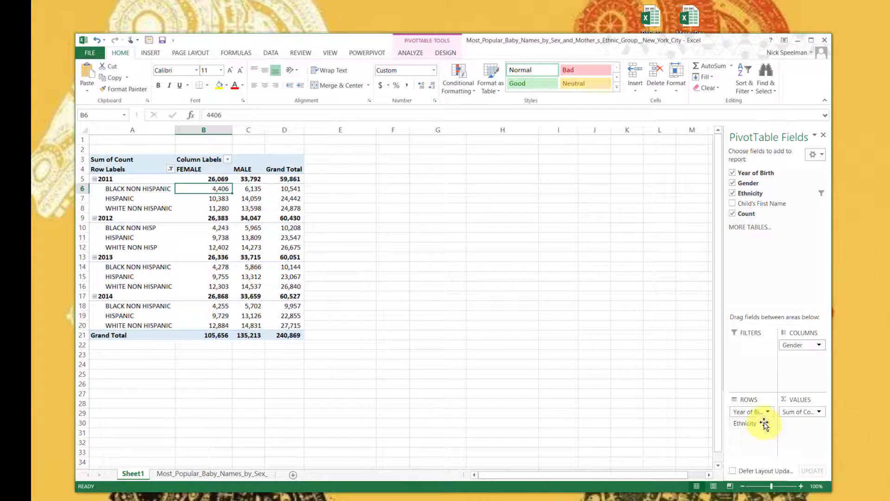
{"action": "left_click_drag", "start_coordinate": [764, 423], "coordinate": [749, 345]}
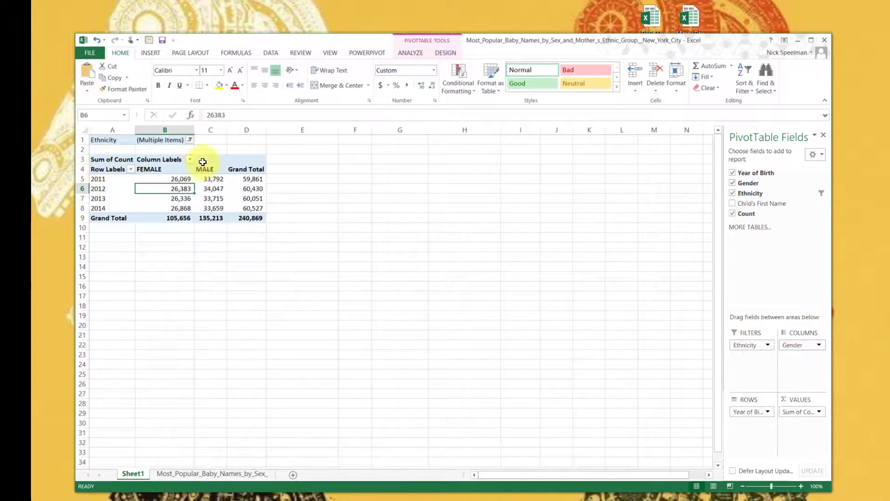
{"action": "left_click", "coordinate": [194, 141]}
{"action": "left_click", "coordinate": [258, 178]}
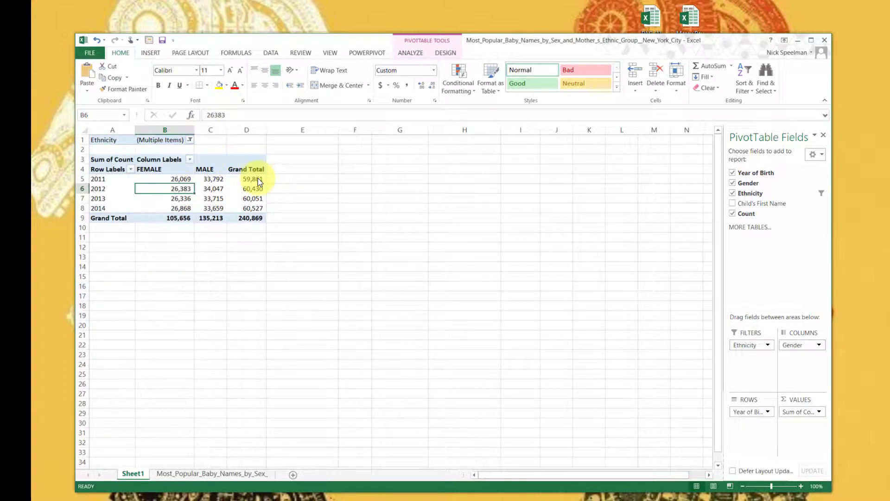
{"action": "left_click_drag", "start_coordinate": [755, 344], "coordinate": [751, 423]}
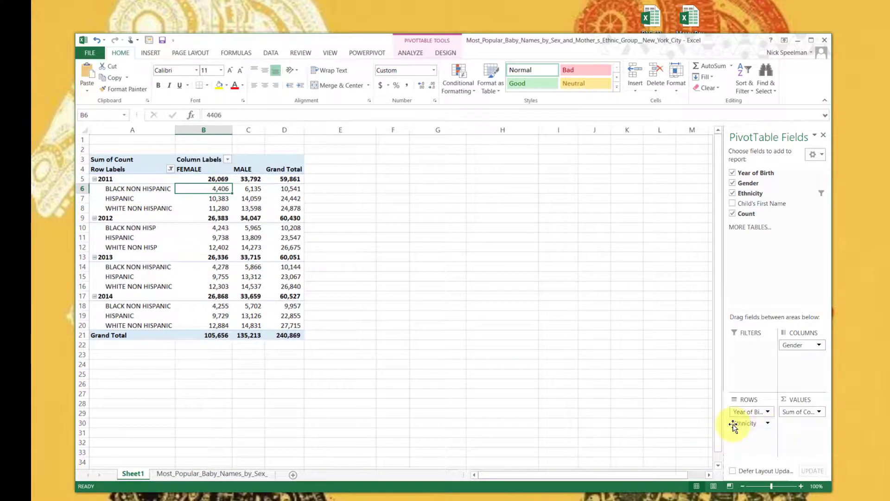
{"action": "left_click_drag", "start_coordinate": [738, 423], "coordinate": [749, 345]}
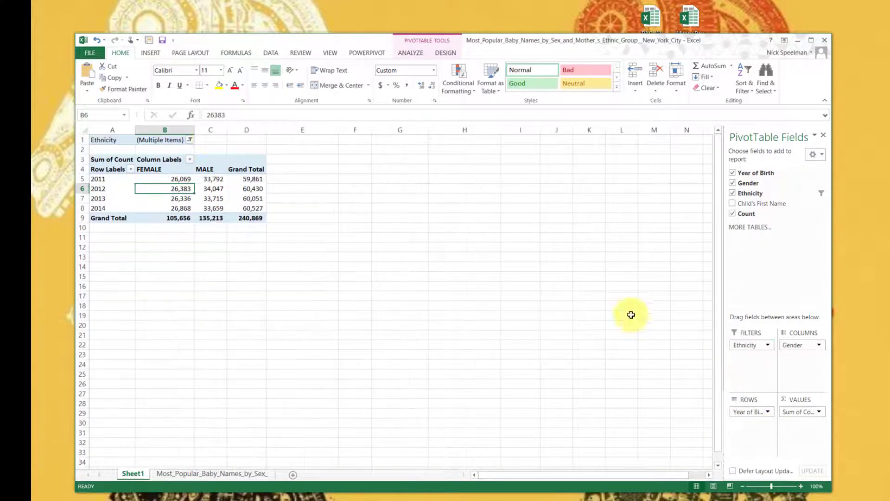
{"action": "left_click", "coordinate": [190, 140]}
{"action": "left_click", "coordinate": [87, 163]}
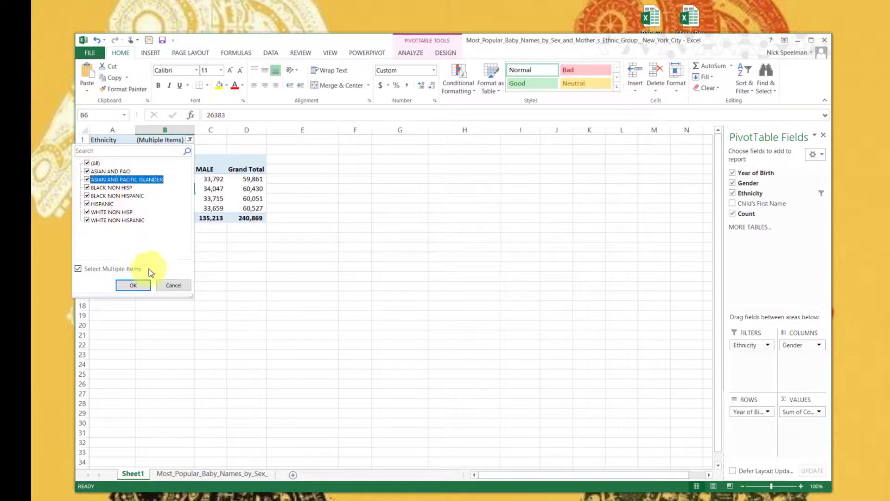
{"action": "key", "text": "Return"}
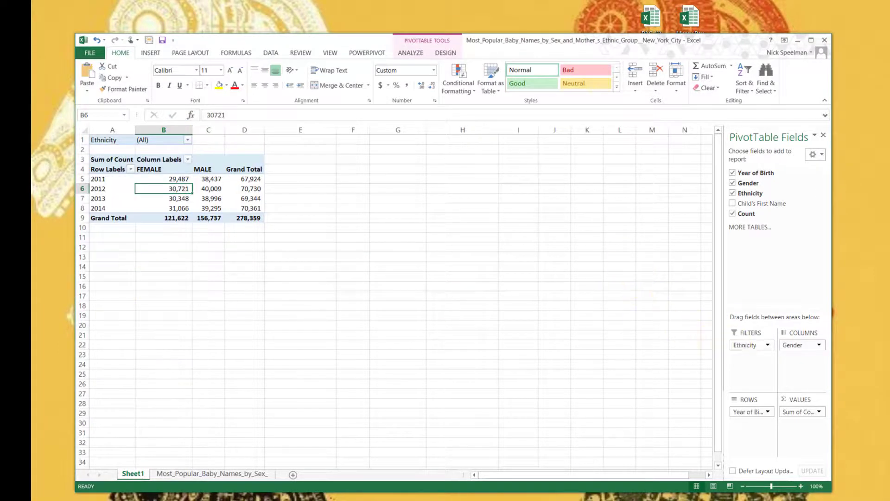
{"action": "left_click_drag", "start_coordinate": [747, 346], "coordinate": [746, 425]}
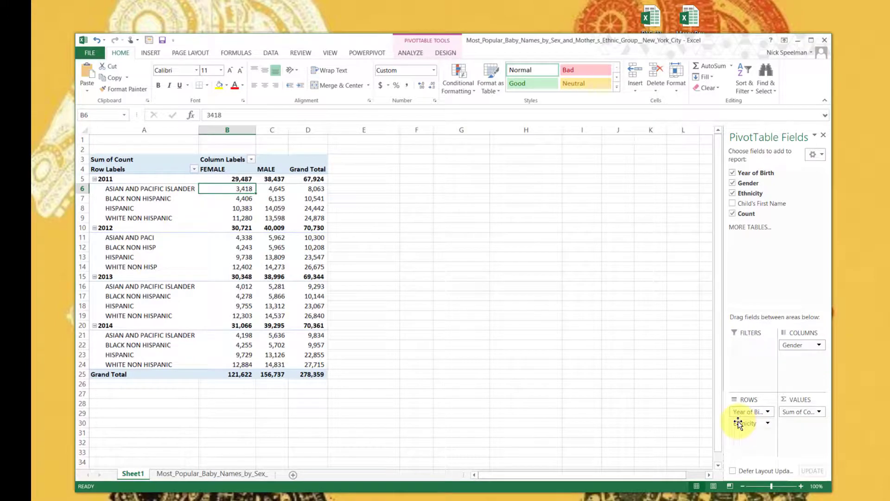
{"action": "left_click_drag", "start_coordinate": [739, 423], "coordinate": [751, 345]}
Put Child's First Name in the rows and remove Year of Birth from the rows
{"action": "left_click_drag", "start_coordinate": [763, 204], "coordinate": [752, 424]}
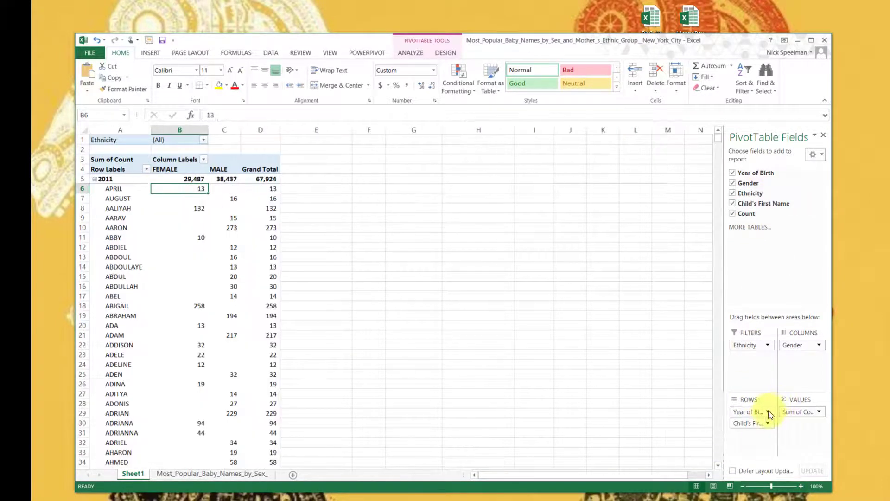
{"action": "left_click", "coordinate": [768, 413]}
{"action": "left_click", "coordinate": [742, 381]}
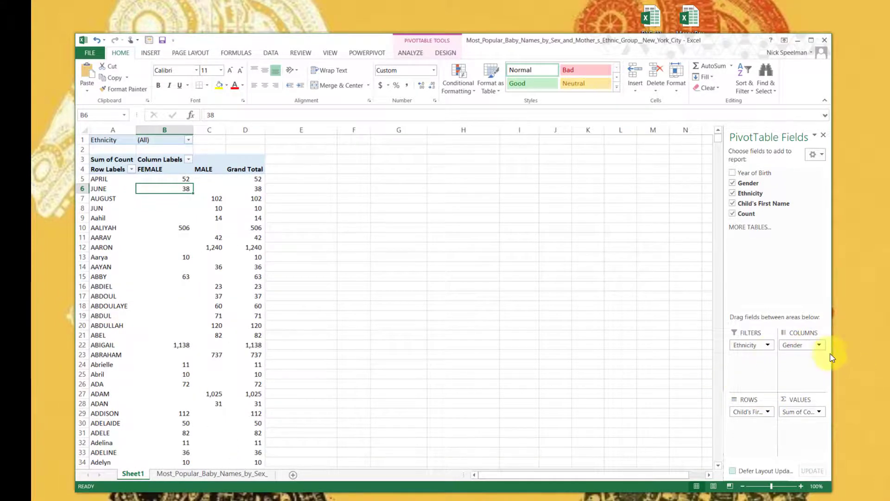
Remove Gender from the columns and Ethnicity from the report filter
{"action": "left_click", "coordinate": [817, 346]}
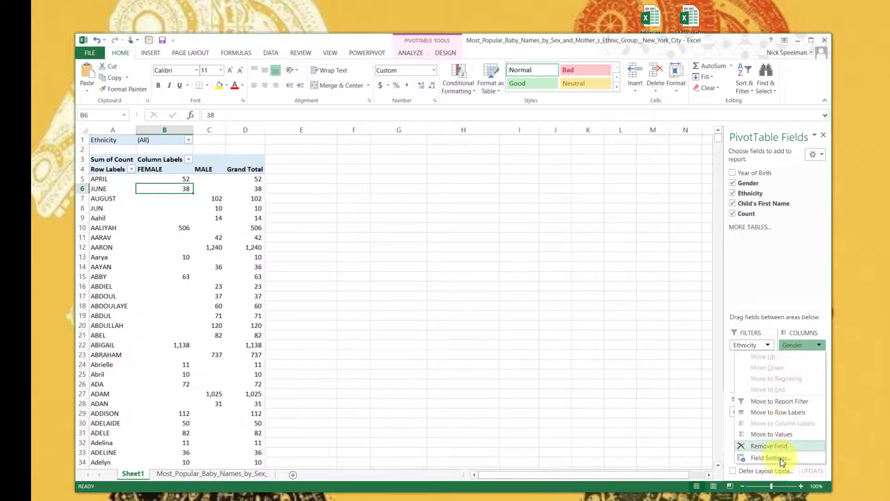
{"action": "left_click", "coordinate": [769, 445]}
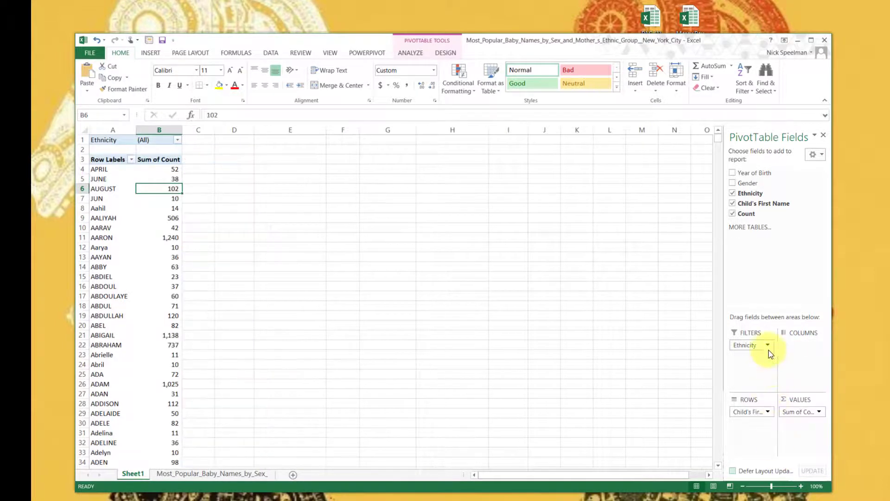
{"action": "left_click", "coordinate": [178, 140]}
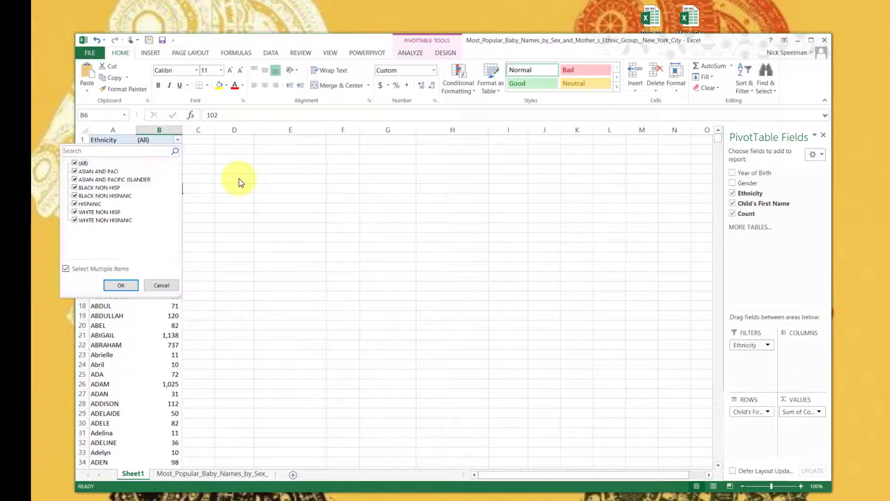
{"action": "left_click", "coordinate": [122, 286]}
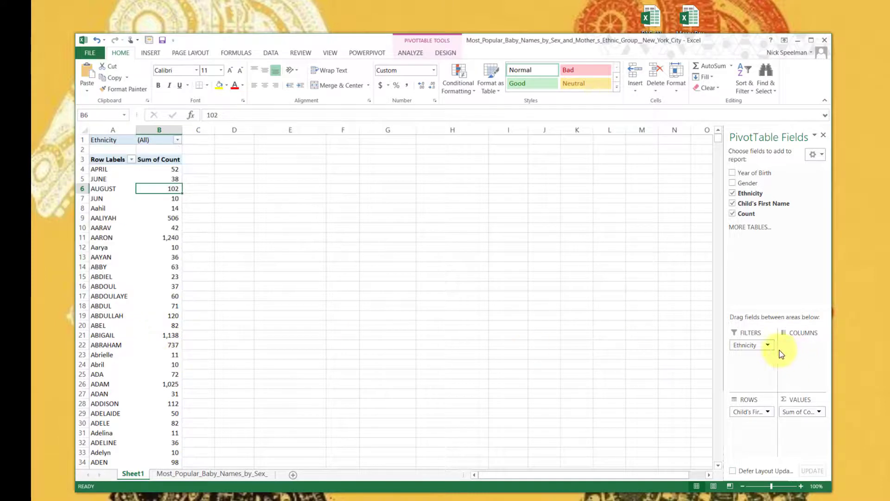
{"action": "left_click", "coordinate": [768, 344]}
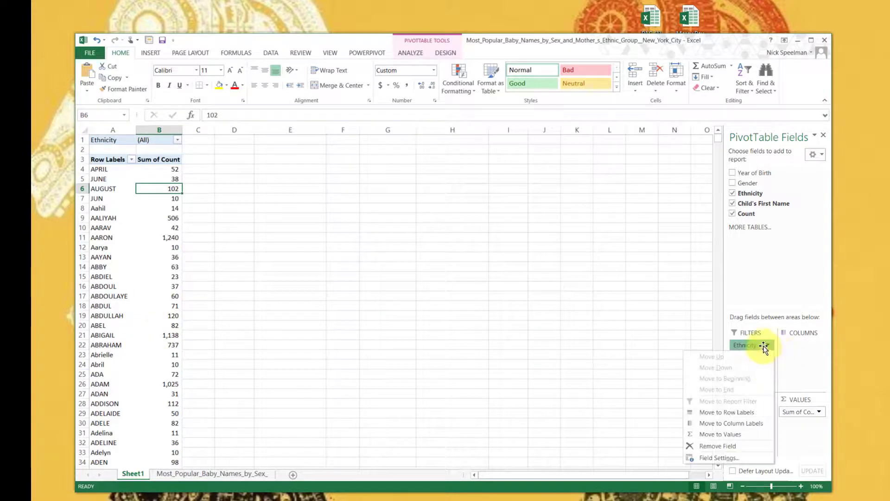
{"action": "left_click", "coordinate": [724, 446]}
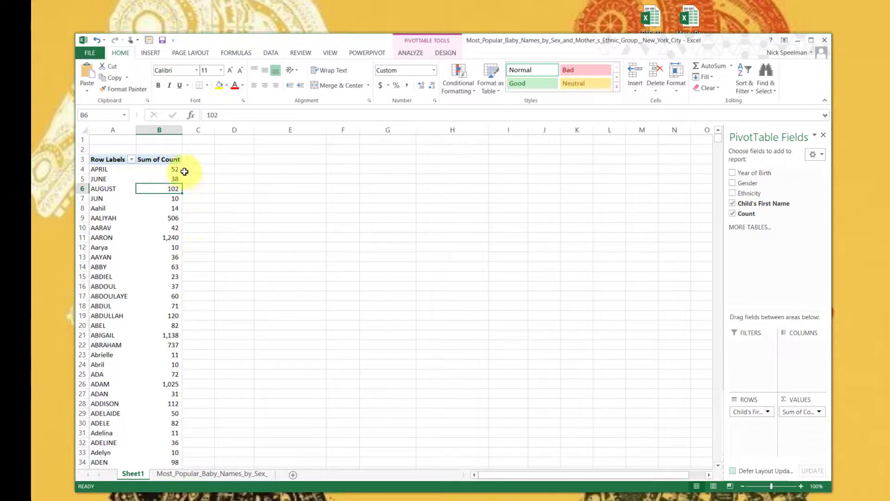
{"action": "left_click", "coordinate": [171, 170]}
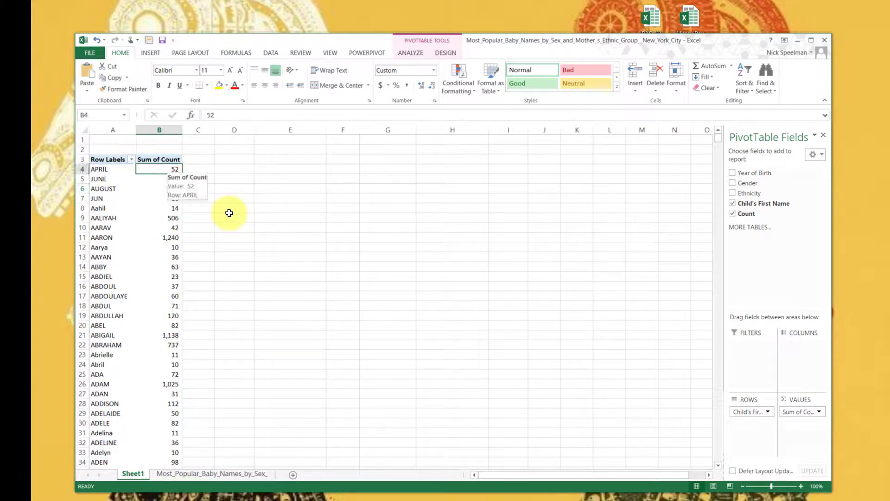
{"action": "key", "text": "Down"}
{"action": "key", "text": "Down"}
{"action": "key", "text": "Down"}
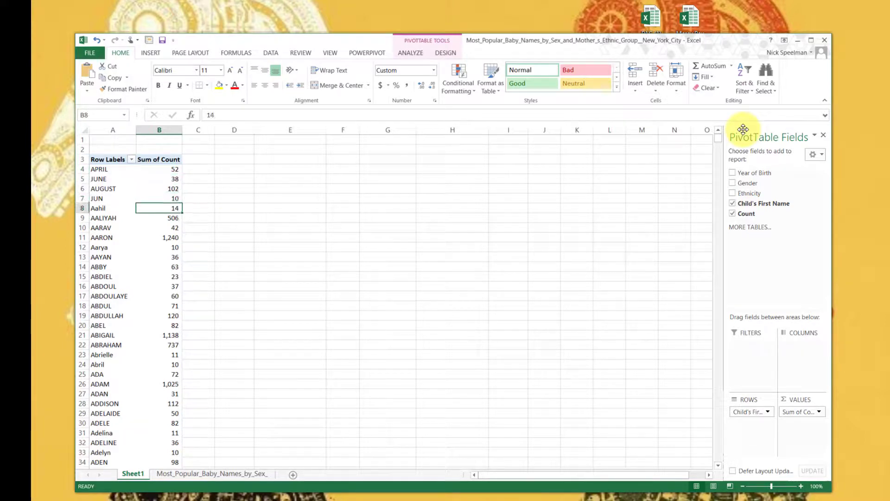
{"action": "key", "text": "Up"}
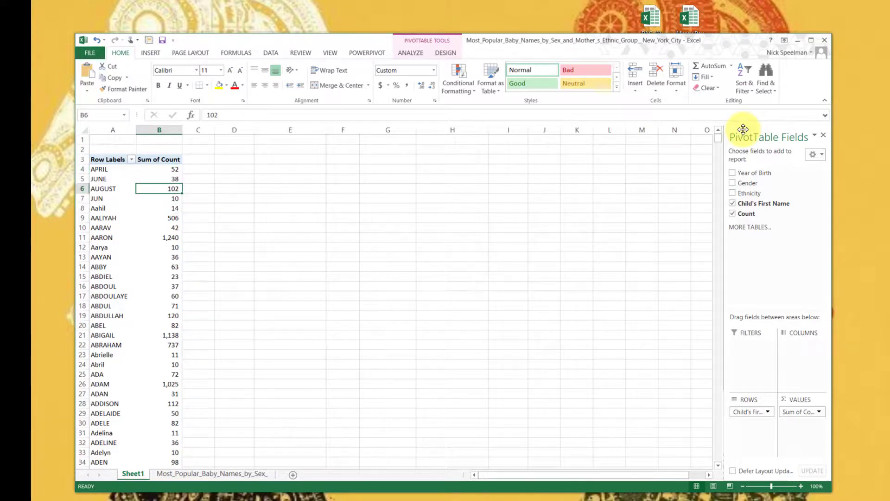
{"action": "key", "text": "Down"}
{"action": "key", "text": "Down"}
{"action": "key", "text": "Down"}
{"action": "key", "text": "Down"}
{"action": "key", "text": "Down"}
{"action": "key", "text": "Down"}
{"action": "key", "text": "Up"}
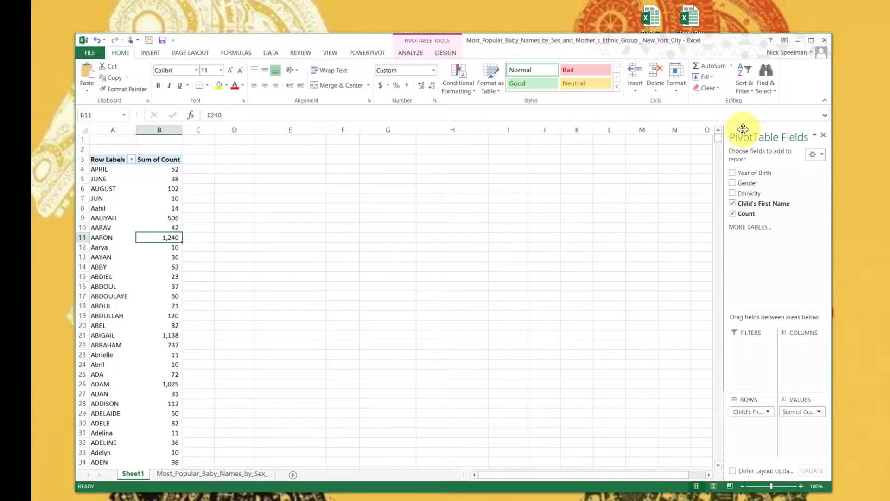
{"action": "key", "text": "Down"}
{"action": "key", "text": "Down"}
{"action": "key", "text": "Down"}
{"action": "key", "text": "Down"}
{"action": "key", "text": "Down"}
{"action": "key", "text": "Down"}
{"action": "key", "text": "Down"}
{"action": "key", "text": "Down"}
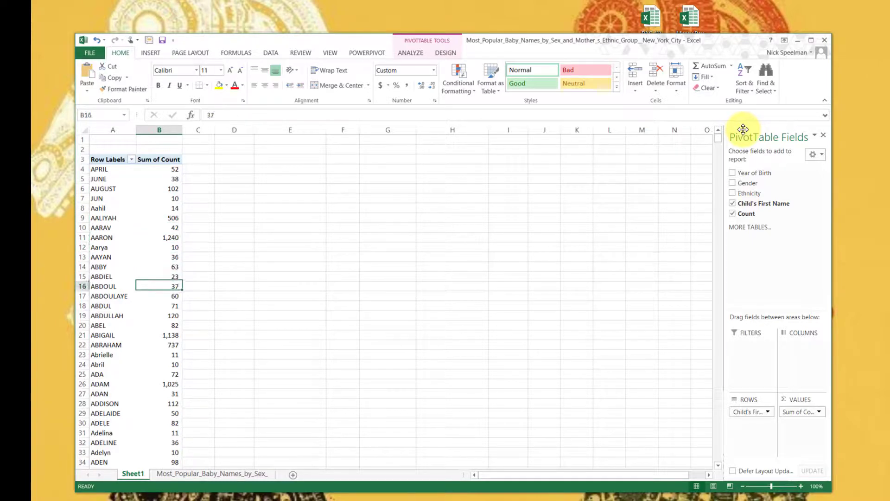
{"action": "key", "text": "Down"}
{"action": "key", "text": "Up"}
{"action": "key", "text": "Up"}
{"action": "key", "text": "Up"}
{"action": "key", "text": "Up"}
{"action": "key", "text": "Up"}
{"action": "key", "text": "Up"}
{"action": "key", "text": "Up"}
{"action": "key", "text": "Up"}
{"action": "key", "text": "Up"}
{"action": "key", "text": "Up"}
{"action": "key", "text": "Up"}
{"action": "key", "text": "Up"}
{"action": "key", "text": "Up"}
{"action": "key", "text": "Up"}
{"action": "key", "text": "Up"}
{"action": "key", "text": "Up"}
{"action": "key", "text": "Up"}
{"action": "key", "text": "Left"}
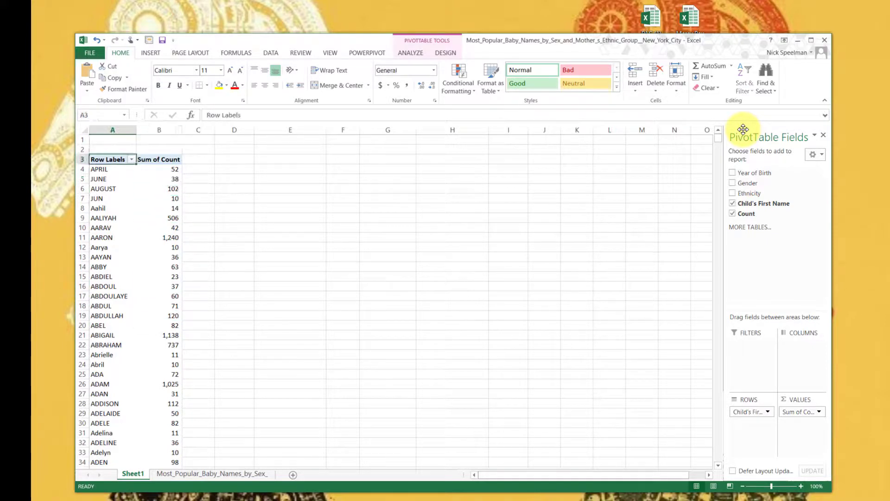
Sort the names A to Z, then undo an accidental edit to the JUN row label
{"action": "left_click", "coordinate": [132, 160]}
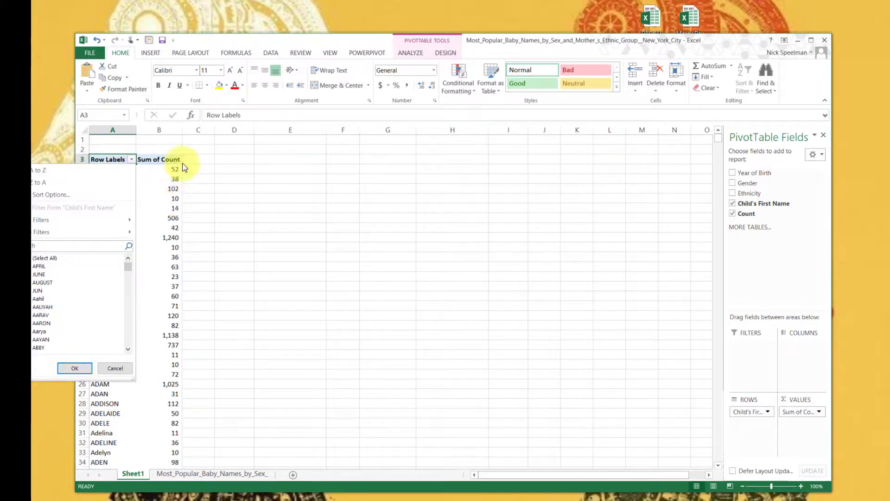
{"action": "left_click", "coordinate": [79, 173]}
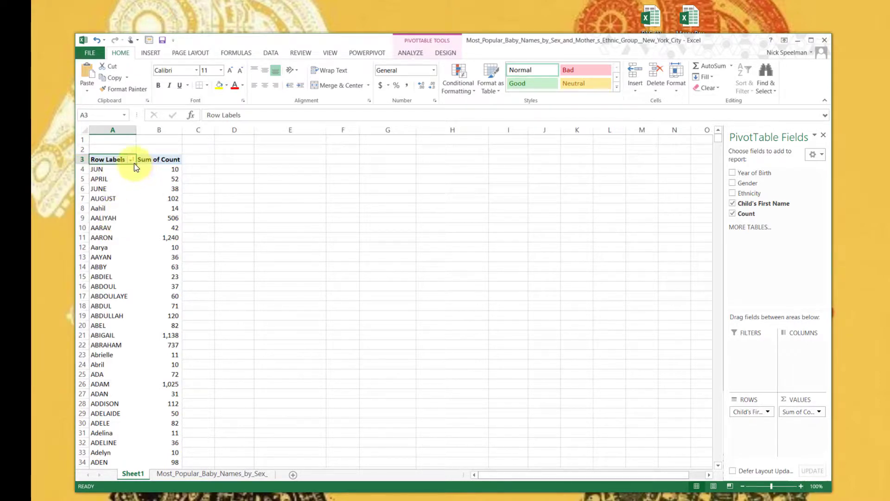
{"action": "left_click", "coordinate": [95, 168]}
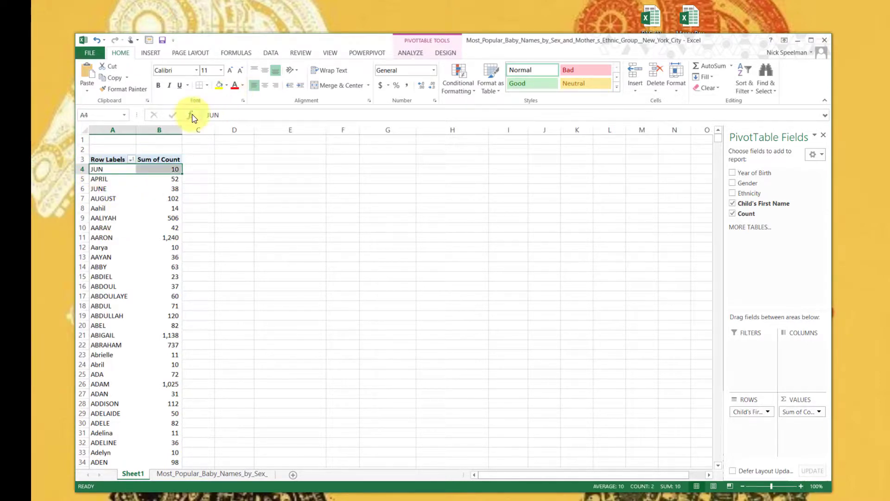
{"action": "left_click", "coordinate": [210, 115]}
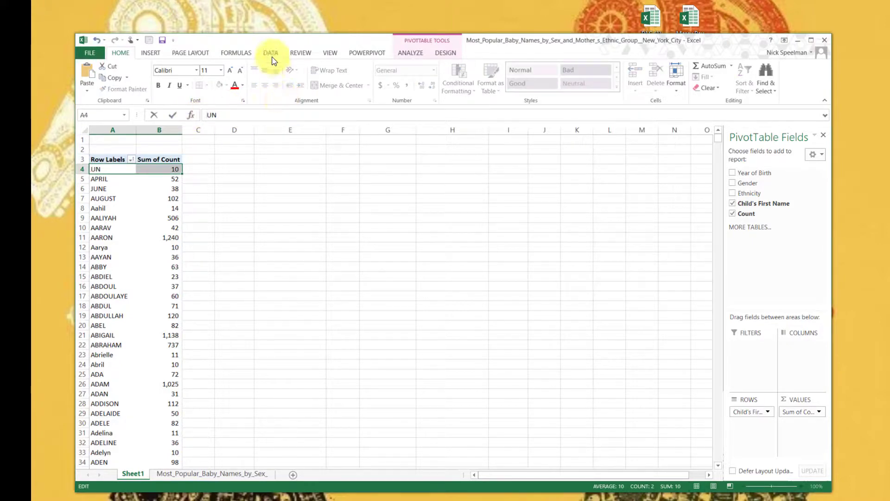
{"action": "left_click", "coordinate": [160, 198]}
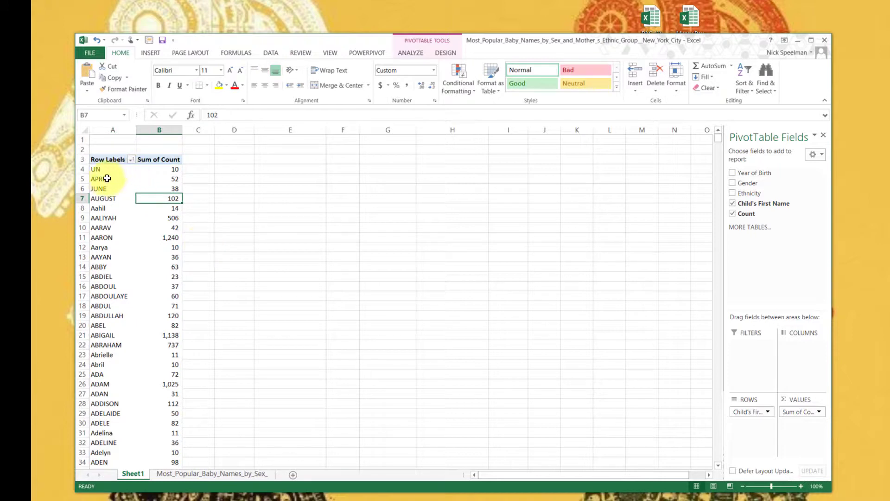
{"action": "key", "text": "ctrl+z"}
{"action": "left_click", "coordinate": [99, 174]}
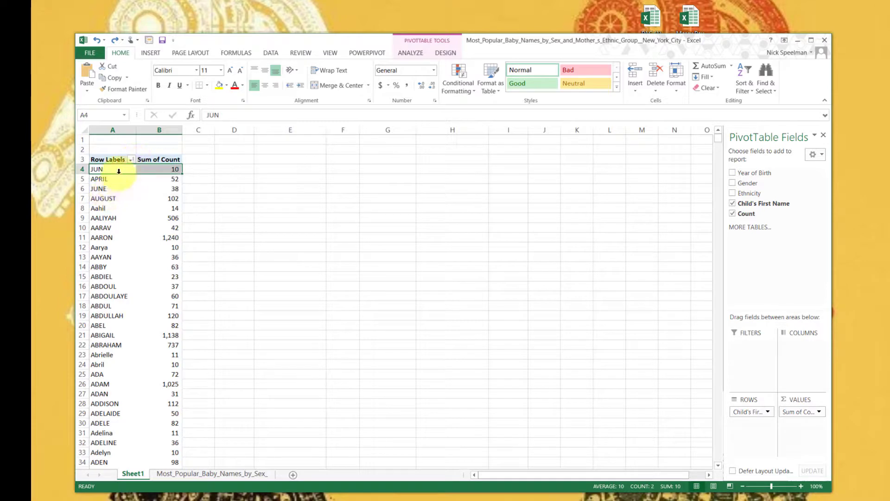
Sort the names descending by Sum of Count
{"action": "left_click", "coordinate": [131, 159]}
{"action": "left_click", "coordinate": [77, 192]}
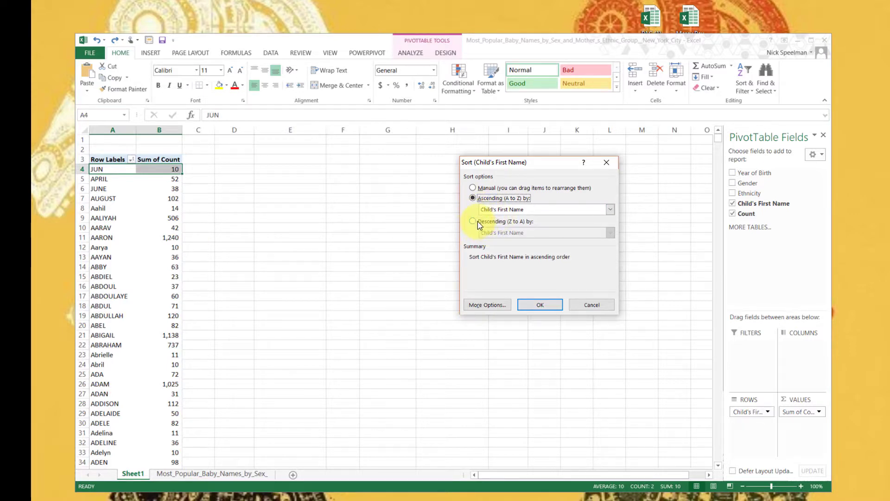
{"action": "left_click", "coordinate": [478, 223]}
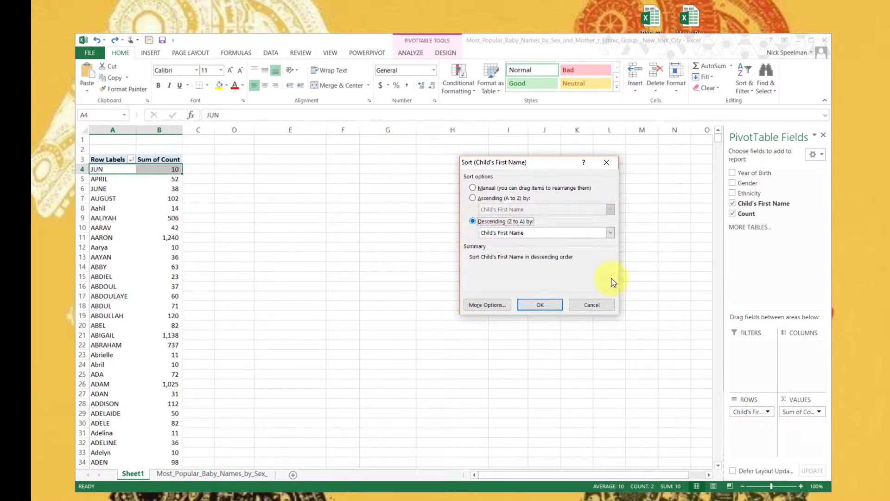
{"action": "left_click", "coordinate": [611, 232]}
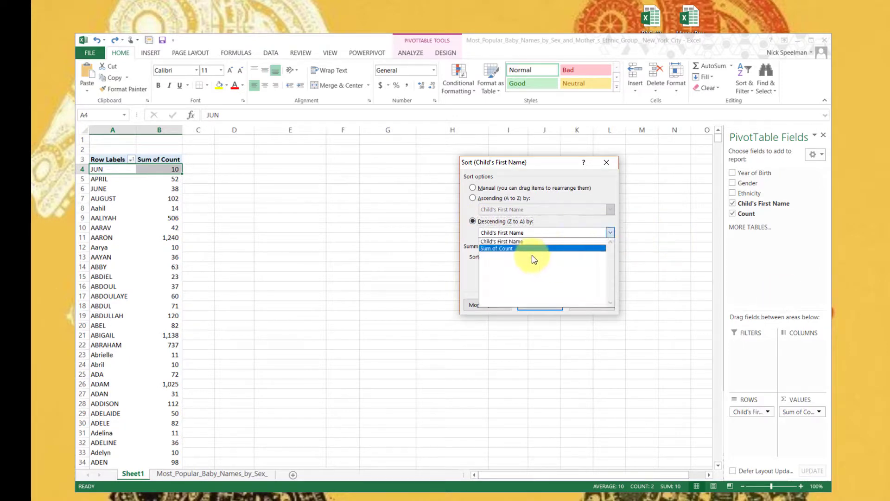
{"action": "key", "text": "Return"}
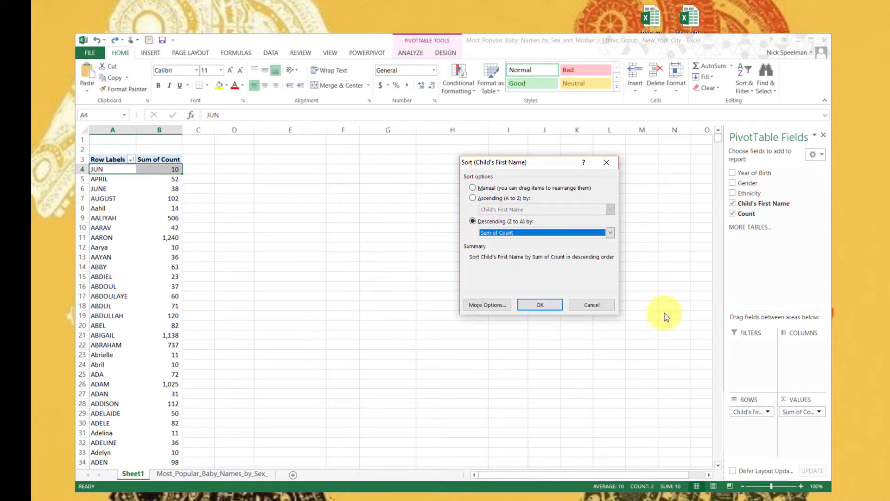
{"action": "left_click", "coordinate": [543, 305]}
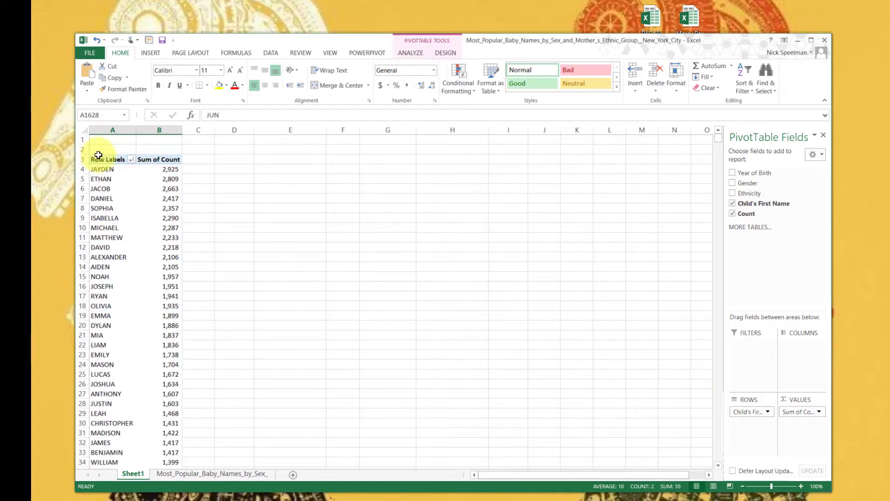
Check the sorted name totals from JAYDEN down through ETHAN, JACOB and AIDEN
{"action": "left_click", "coordinate": [82, 169]}
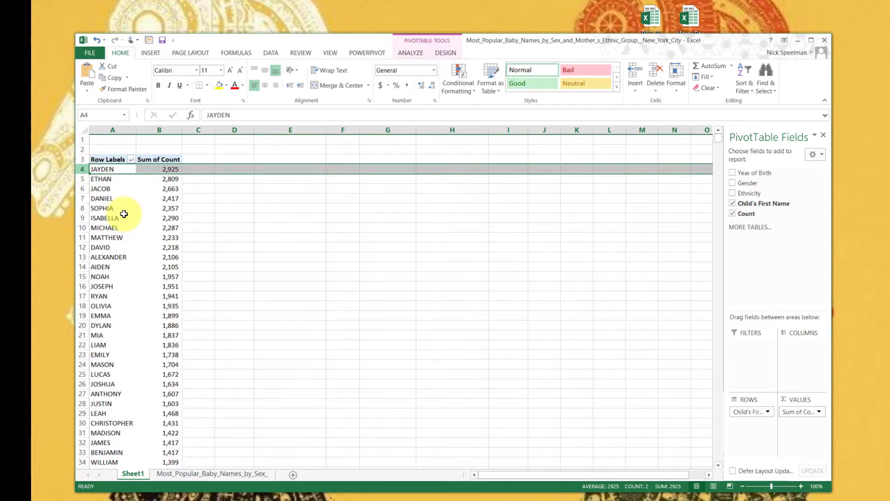
{"action": "key", "text": "Down"}
{"action": "key", "text": "Right"}
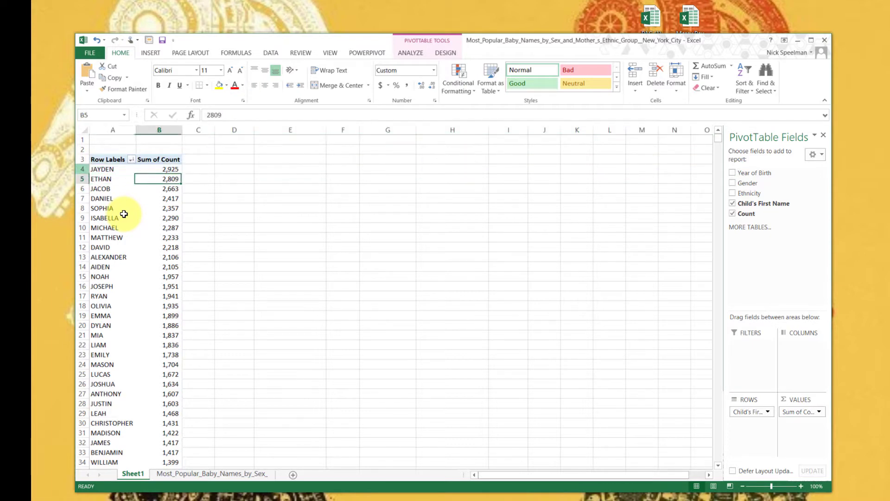
{"action": "key", "text": "Right"}
{"action": "key", "text": "Left"}
{"action": "key", "text": "Down"}
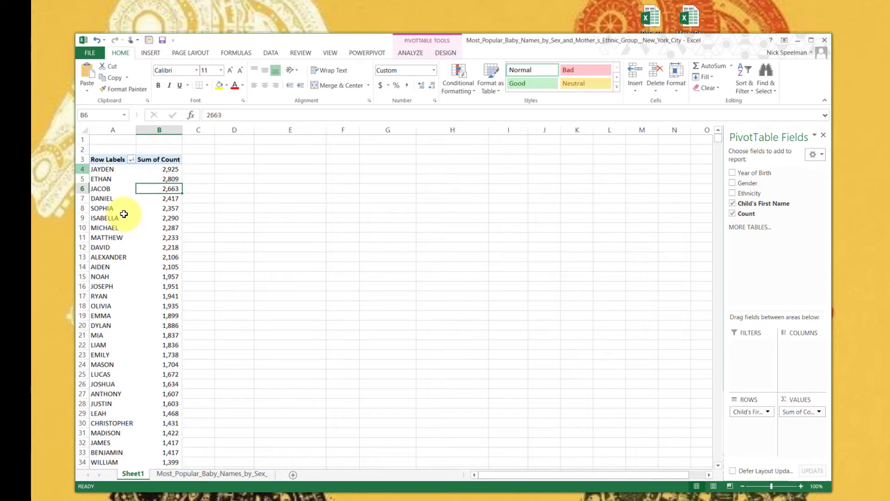
{"action": "key", "text": "Down"}
{"action": "key", "text": "Down"}
{"action": "key", "text": "Down"}
{"action": "key", "text": "Down"}
{"action": "key", "text": "Down"}
{"action": "key", "text": "Down"}
{"action": "key", "text": "Down"}
{"action": "key", "text": "Down"}
{"action": "key", "text": "Down"}
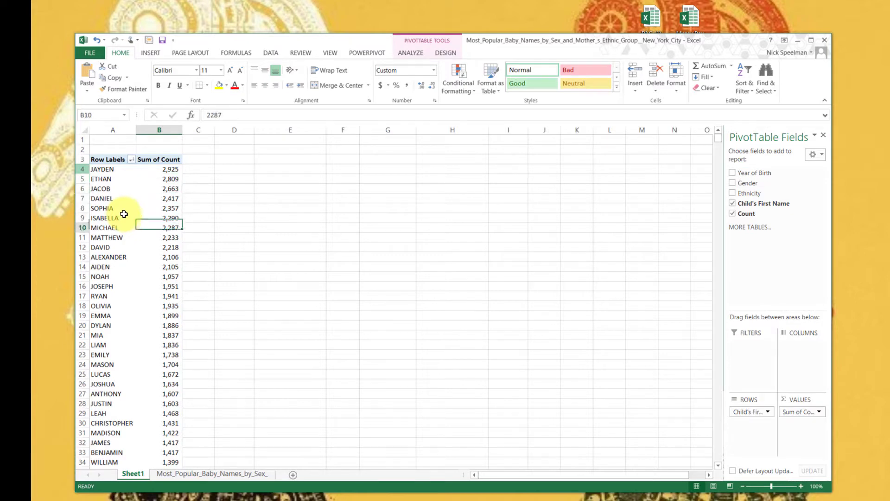
{"action": "key", "text": "Down"}
{"action": "key", "text": "Down"}
{"action": "key", "text": "Up"}
{"action": "key", "text": "Up"}
{"action": "key", "text": "Up"}
{"action": "key", "text": "Down"}
{"action": "key", "text": "Down"}
{"action": "key", "text": "Down"}
{"action": "key", "text": "Down"}
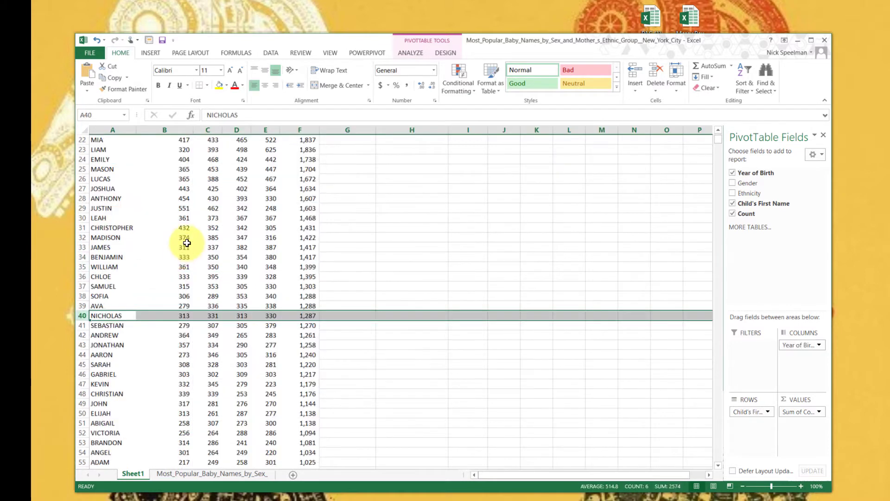
{"action": "scroll", "coordinate": [185, 239], "scroll_direction": "up", "scroll_amount": 6}
{"action": "scroll", "coordinate": [184, 238], "scroll_direction": "up", "scroll_amount": 1}
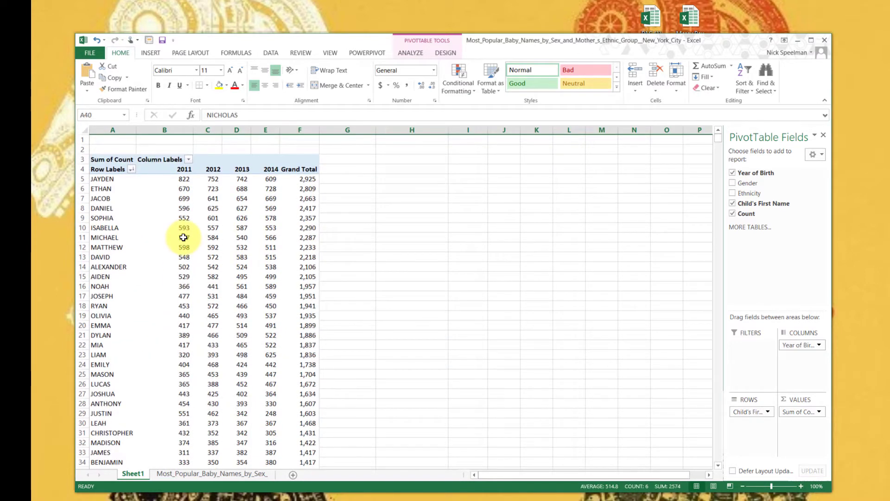
{"action": "scroll", "coordinate": [183, 237], "scroll_direction": "down", "scroll_amount": 5}
{"action": "scroll", "coordinate": [184, 238], "scroll_direction": "up", "scroll_amount": 5}
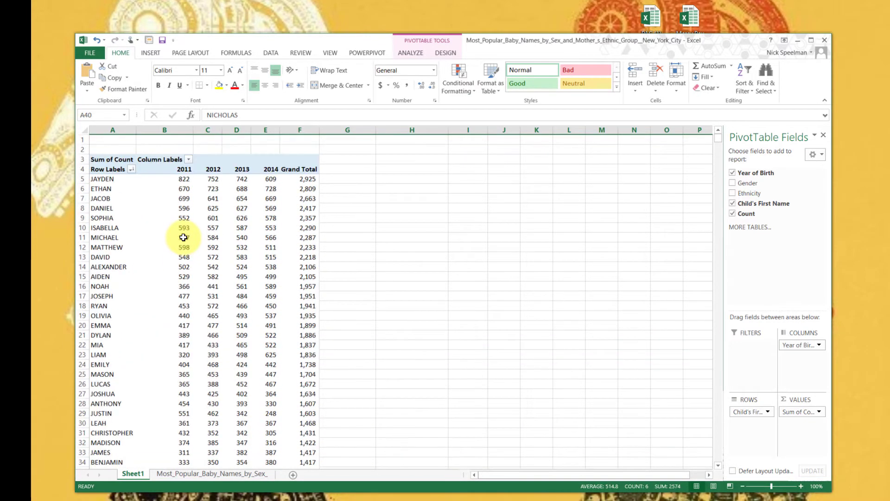